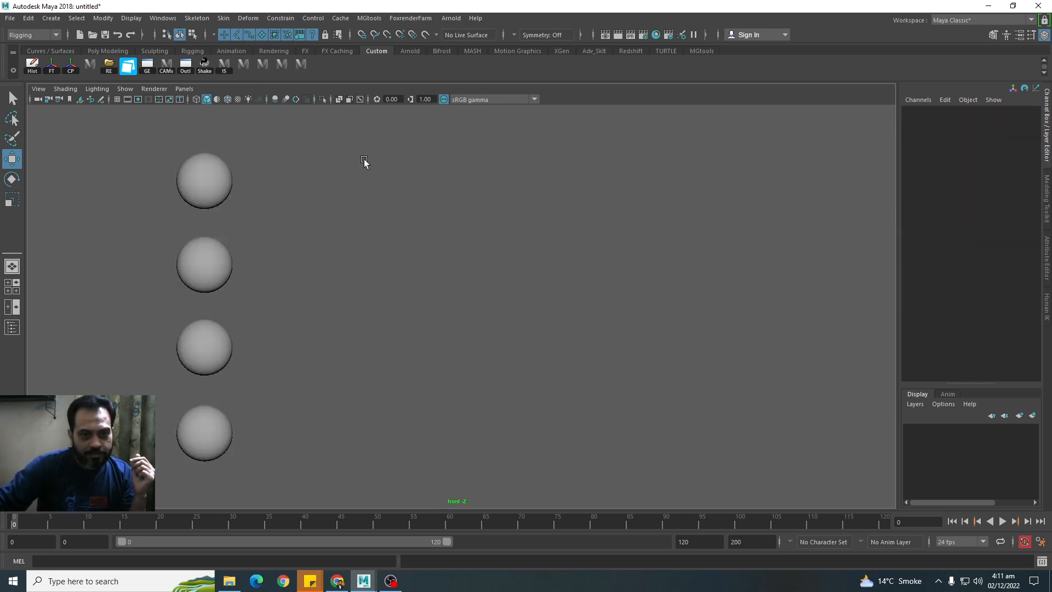
# Key all four spheres at frame 0, and move them together along X to about 19.541 at frame 10.
pyautogui.moveTo(363, 159); pyautogui.dragTo(106, 458)
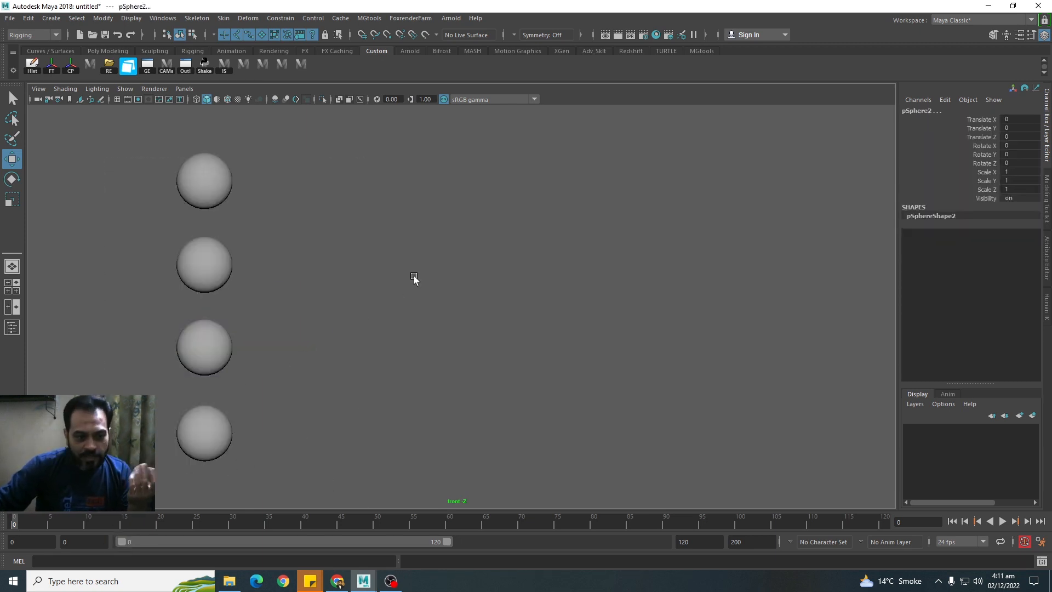
pyautogui.moveTo(360, 166); pyautogui.dragTo(66, 504)
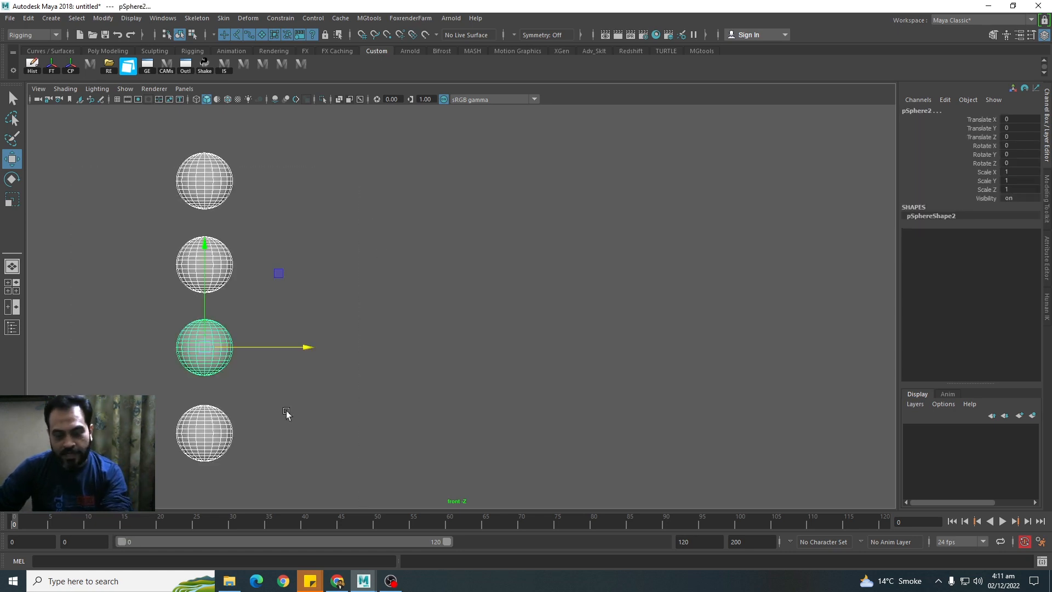
pyautogui.press('s')
pyautogui.hotkey('alt', 'v')
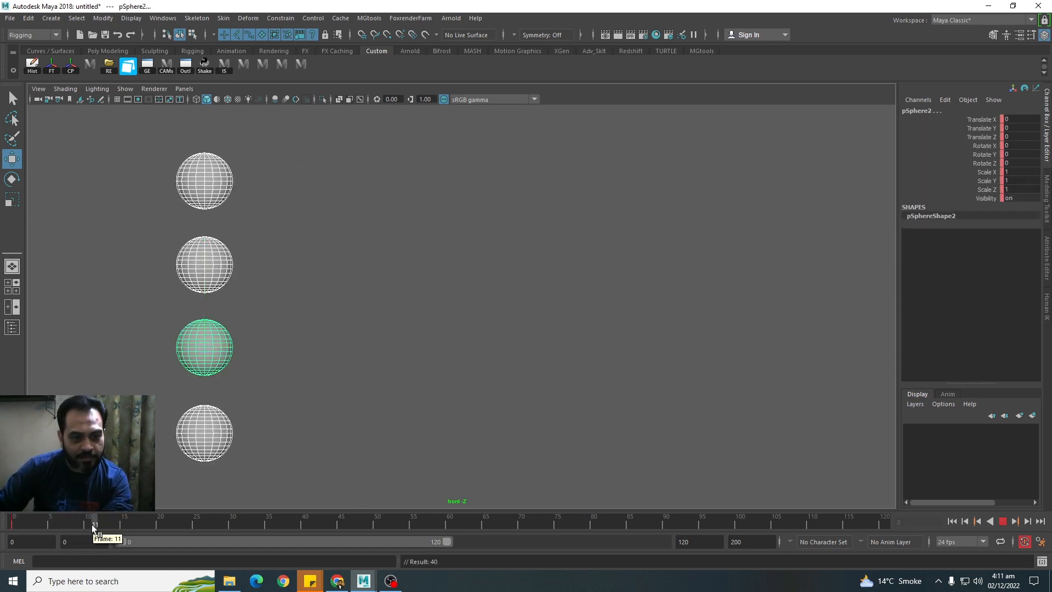
pyautogui.moveTo(91, 525)
pyautogui.mouseDown()
pyautogui.moveTo(127, 526)
pyautogui.moveTo(91, 532)
pyautogui.mouseUp()
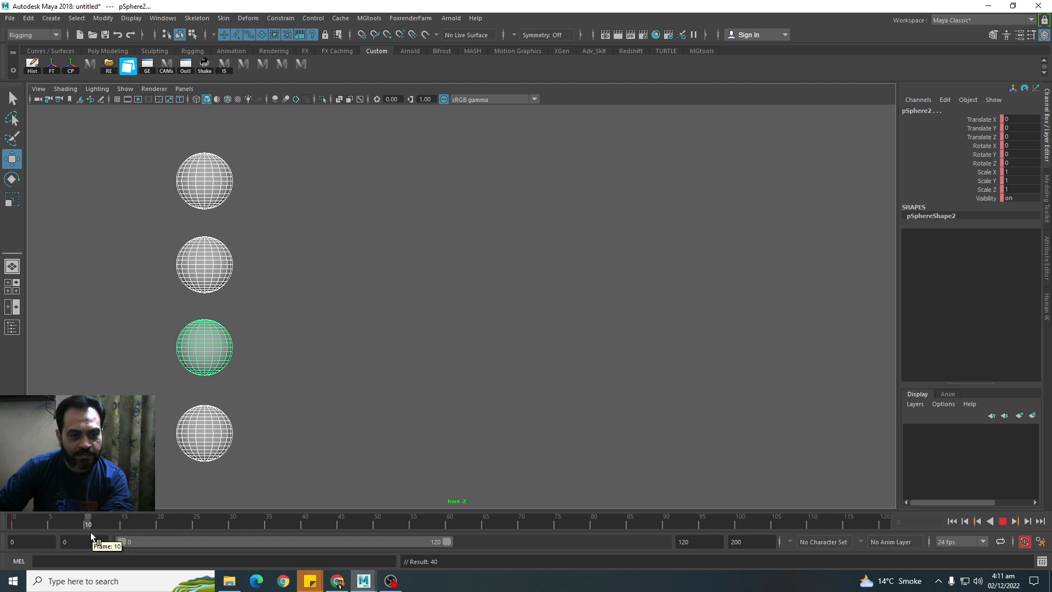
pyautogui.moveTo(278, 348); pyautogui.dragTo(825, 336)
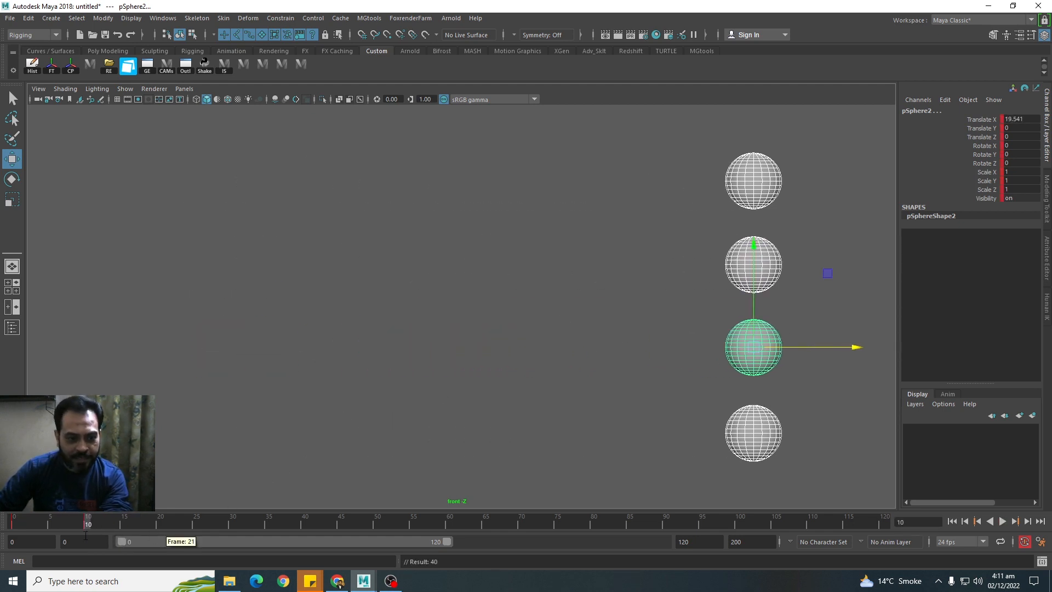
# Play the animation, shift the spheres' frame 10 key to frame 20, and replay from frame 0 to check the timing.
pyautogui.click(13, 525)
pyautogui.click(1005, 525)
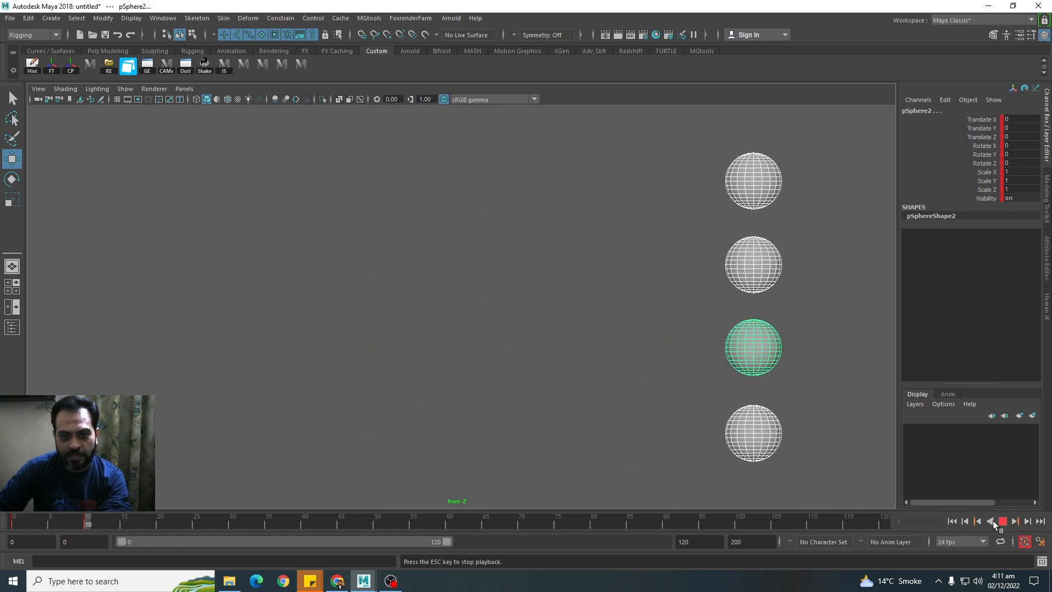
pyautogui.press('Escape')
pyautogui.moveTo(82, 523); pyautogui.dragTo(159, 530)
pyautogui.click(11, 528)
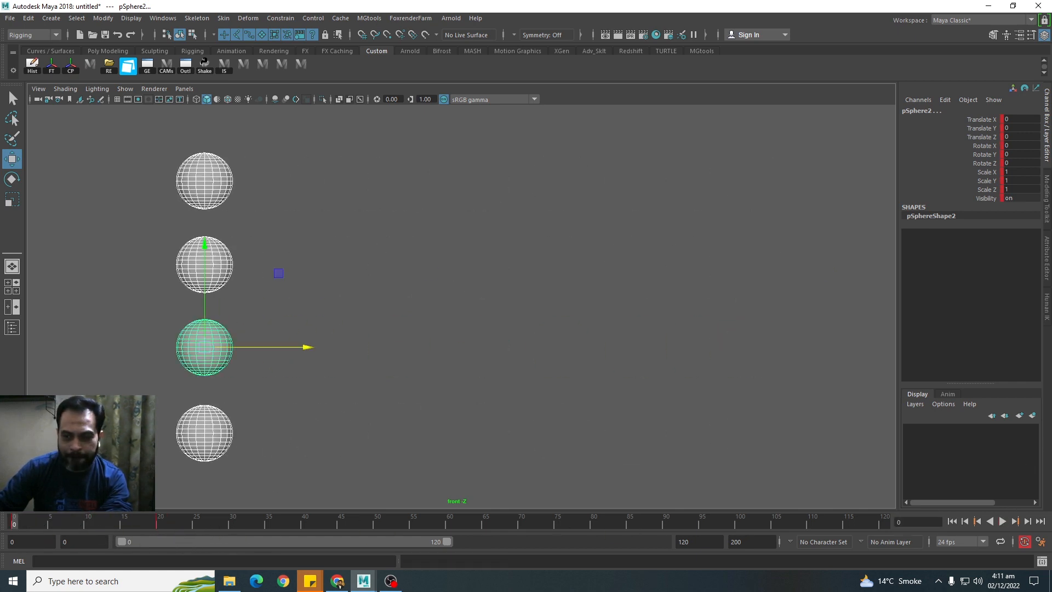
pyautogui.click(1001, 524)
pyautogui.press('Escape')
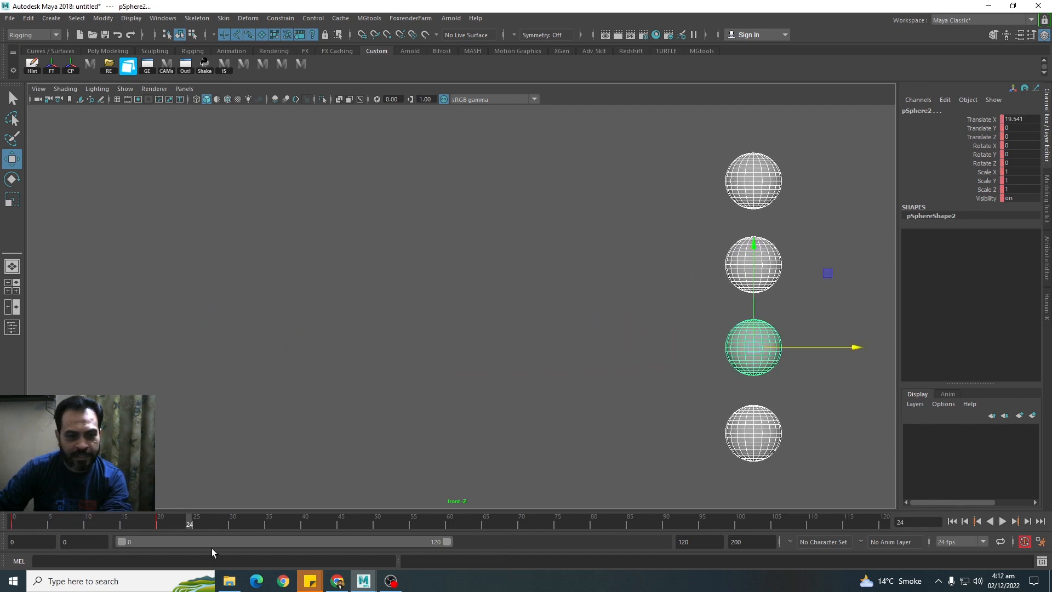
# Set the playback end to frame 20 and play the animation from frame 0.
pyautogui.click(64, 528)
pyautogui.moveTo(63, 527); pyautogui.dragTo(12, 527)
pyautogui.moveTo(711, 543); pyautogui.dragTo(489, 543)
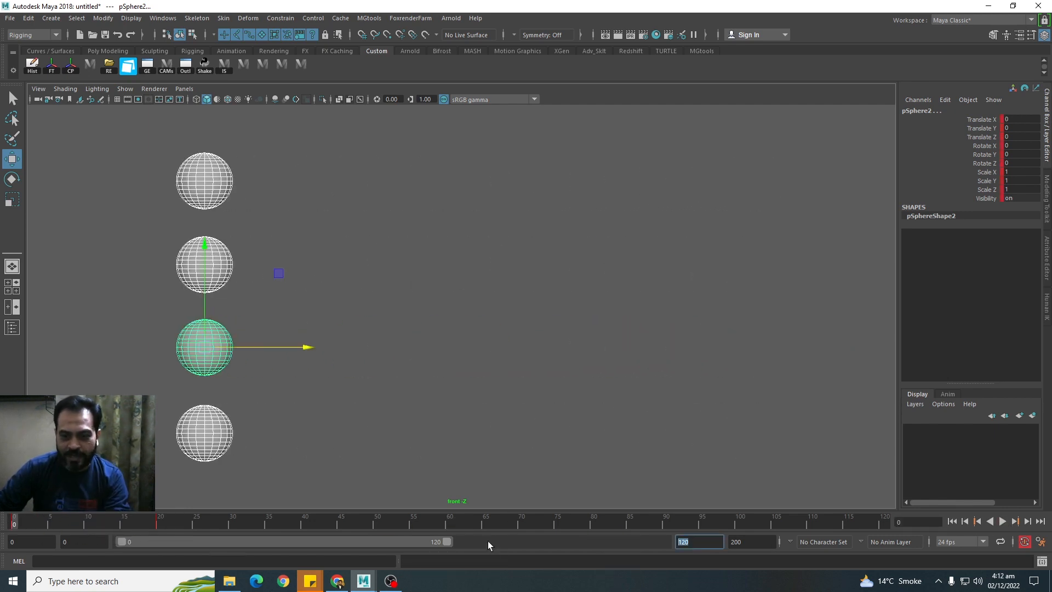
pyautogui.write('20')
pyautogui.press('Return')
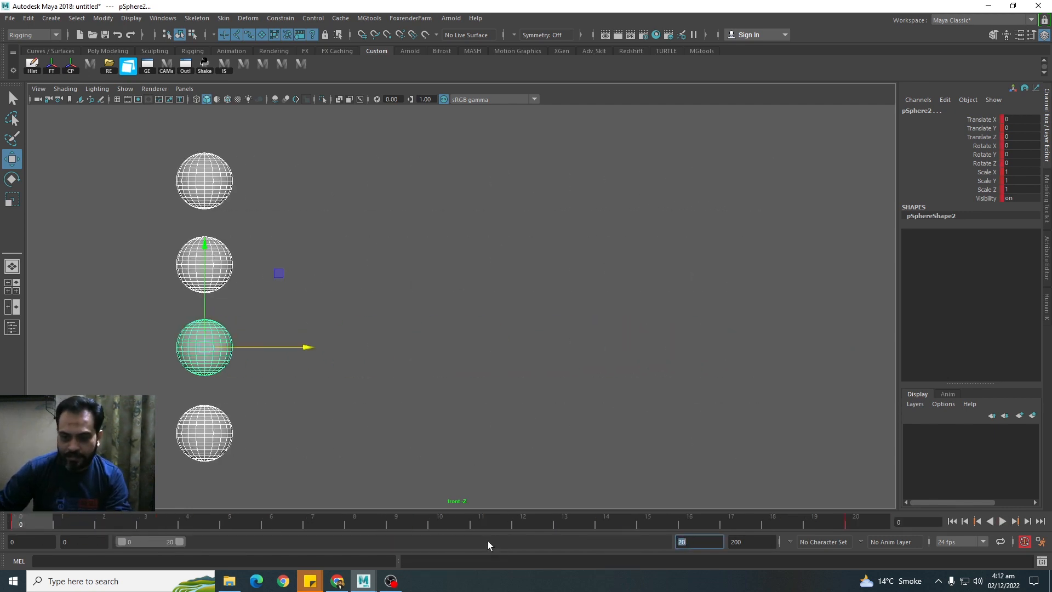
pyautogui.click(1002, 522)
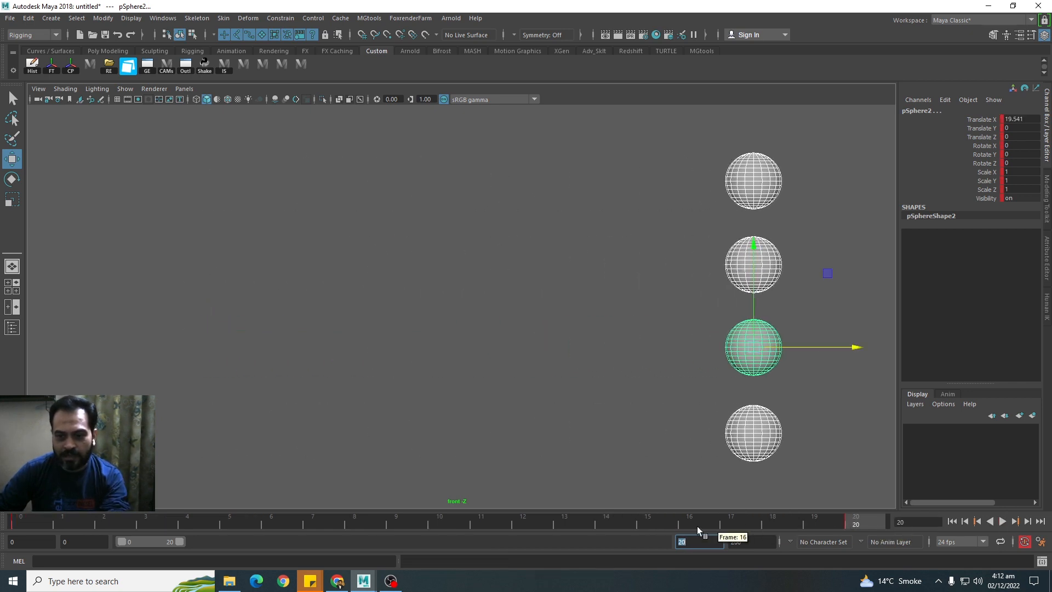
# Set the playback end to frame 40 and key the spheres' frame 0 starting pose at frame 40.
pyautogui.write('40')
pyautogui.press('Return')
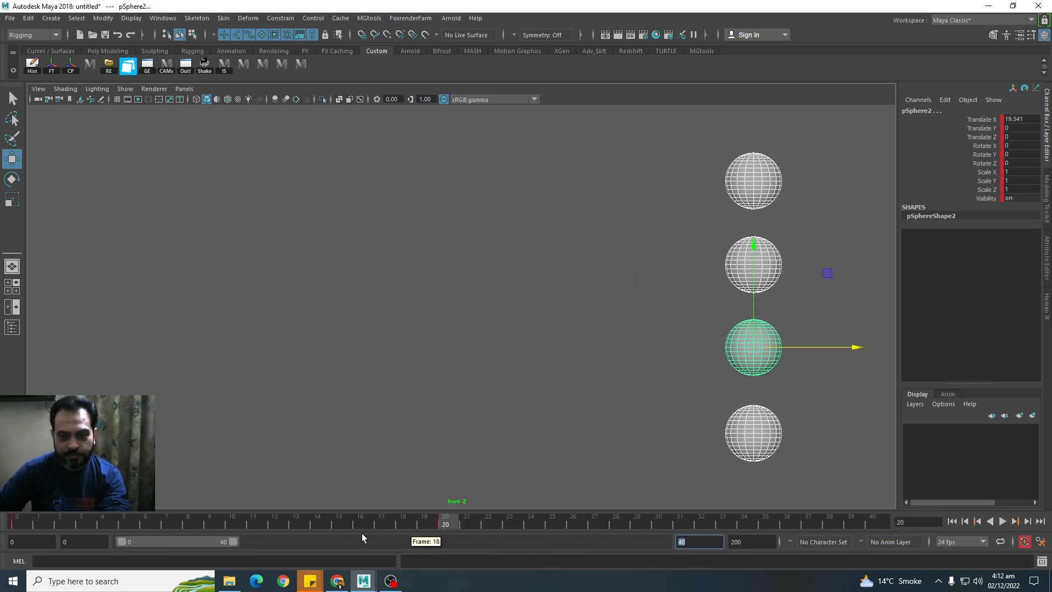
pyautogui.moveTo(186, 527); pyautogui.dragTo(893, 520)
pyautogui.write('ss')
# Play the back-and-forth animation from the start with the spheres deselected, and return to frame 0.
pyautogui.moveTo(318, 528); pyautogui.dragTo(14, 528)
pyautogui.click(1002, 522)
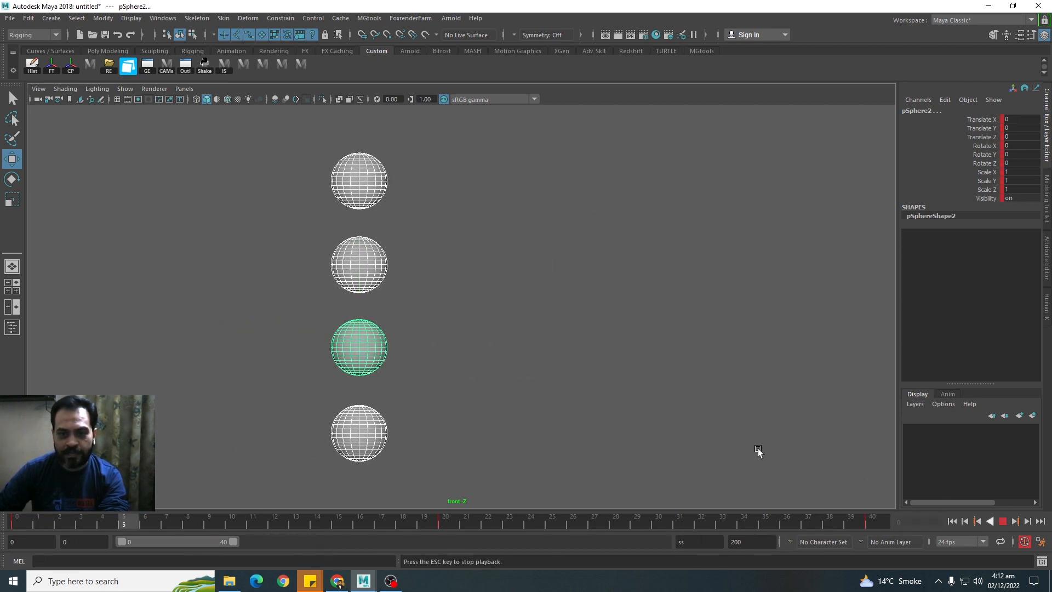
pyautogui.press('5')
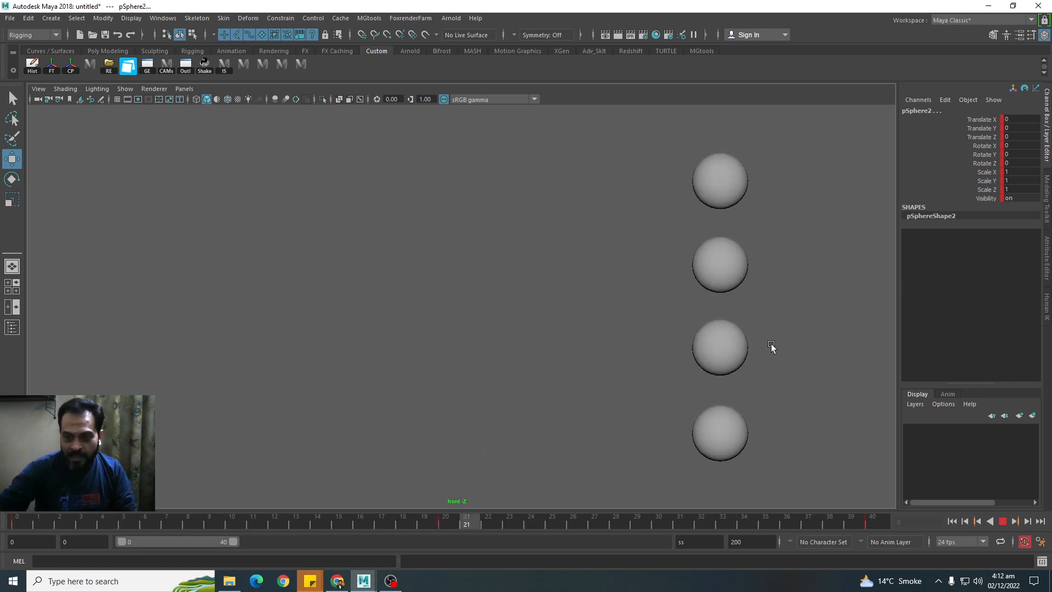
pyautogui.click(1005, 521)
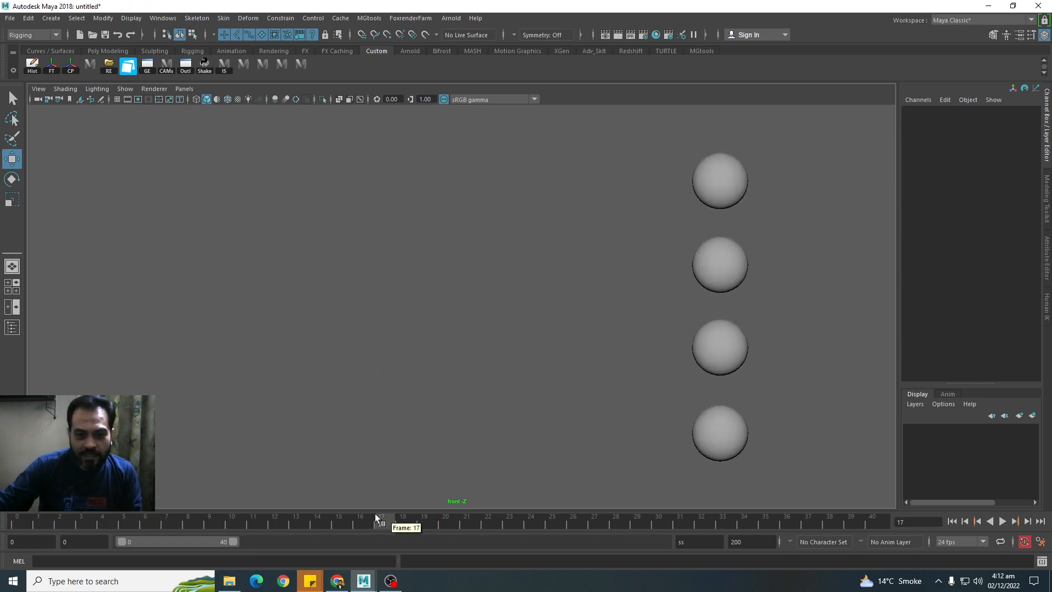
pyautogui.moveTo(377, 517); pyautogui.dragTo(16, 523)
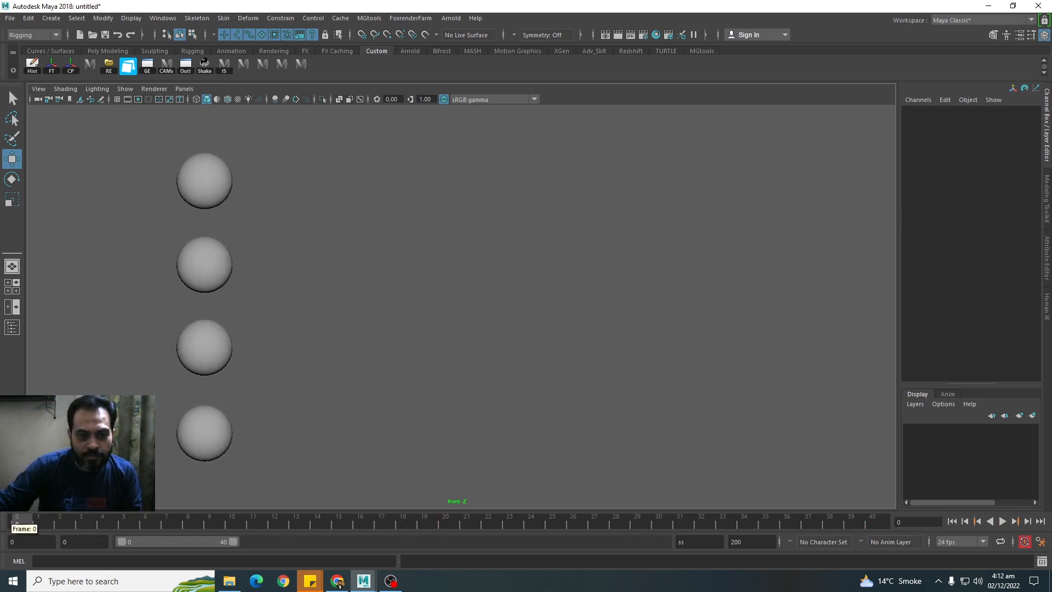
# Select each of the four spheres in turn at frame 0 to examine their keyframes on the timeline.
pyautogui.click(206, 178)
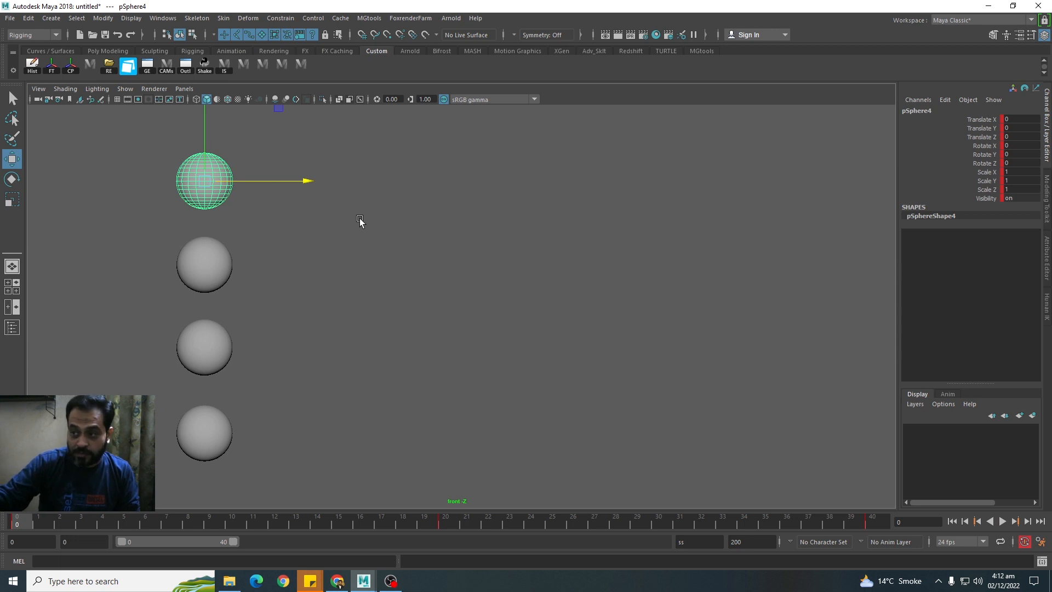
pyautogui.click(367, 220)
pyautogui.click(208, 183)
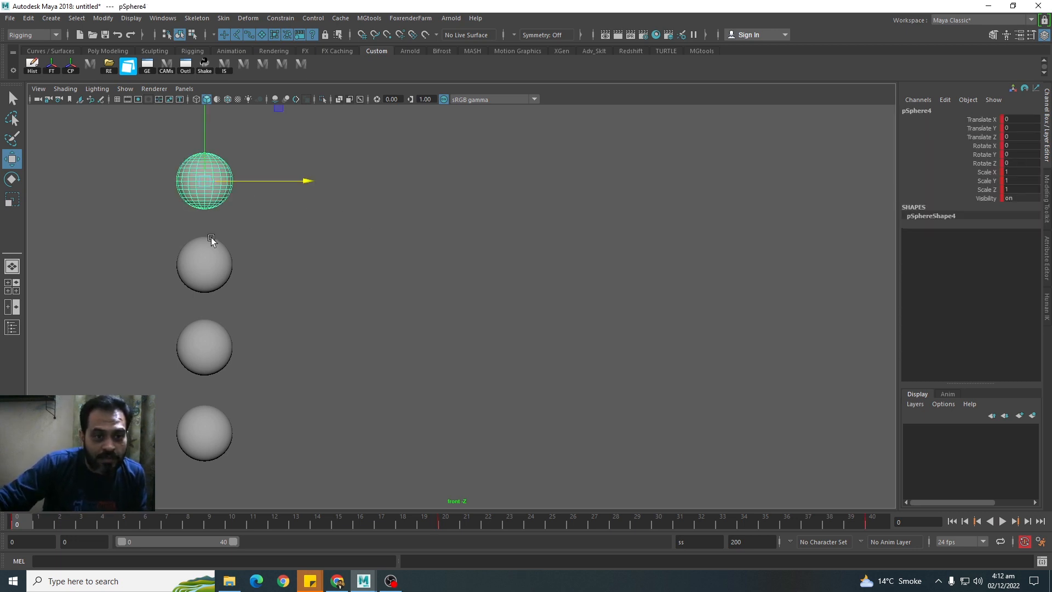
pyautogui.click(211, 260)
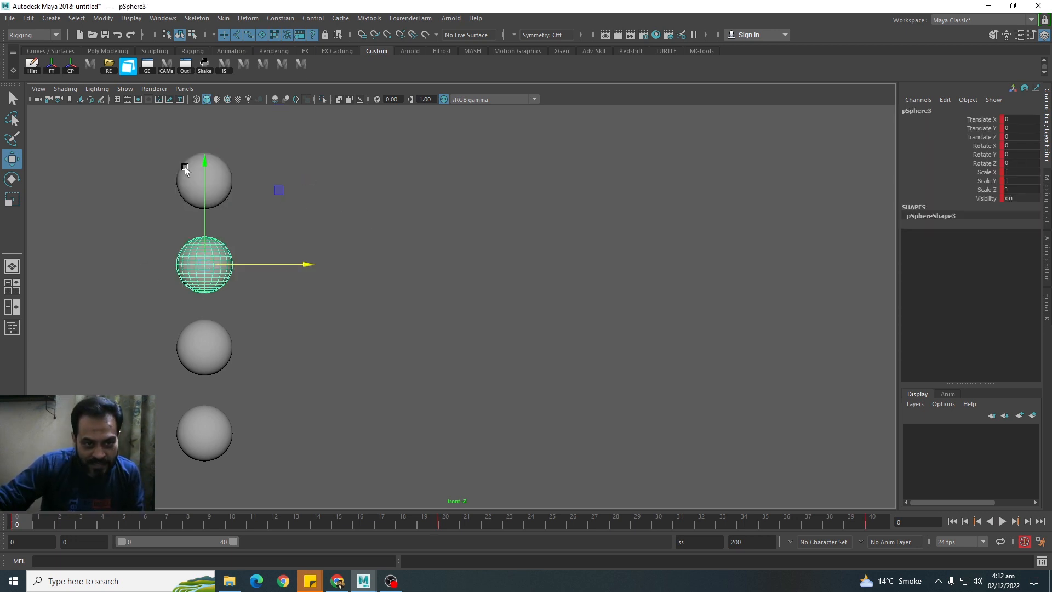
pyautogui.click(186, 170)
pyautogui.click(212, 258)
pyautogui.click(211, 345)
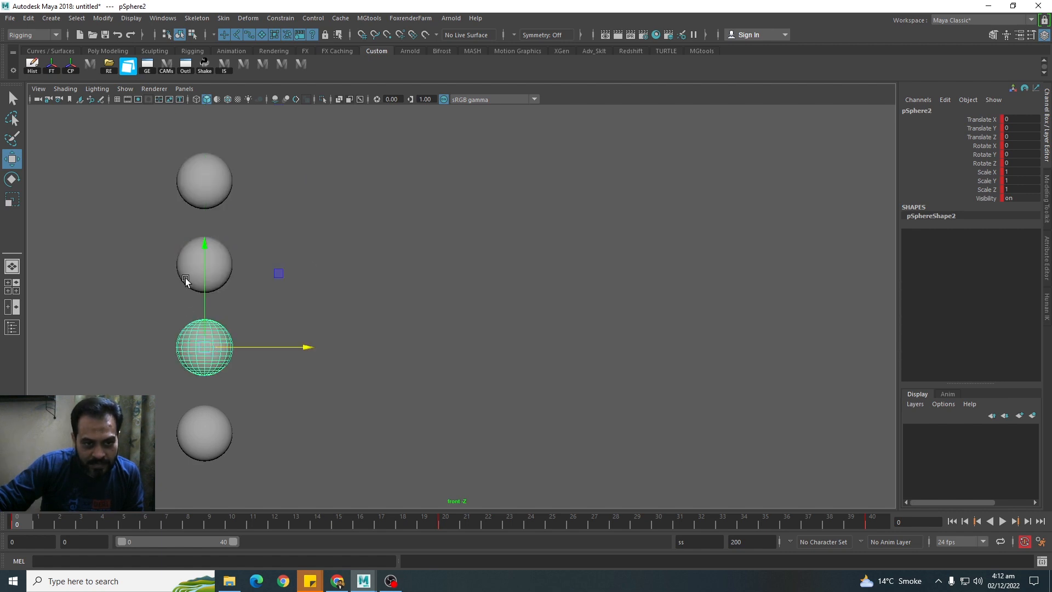
pyautogui.click(185, 279)
pyautogui.click(220, 451)
pyautogui.click(199, 366)
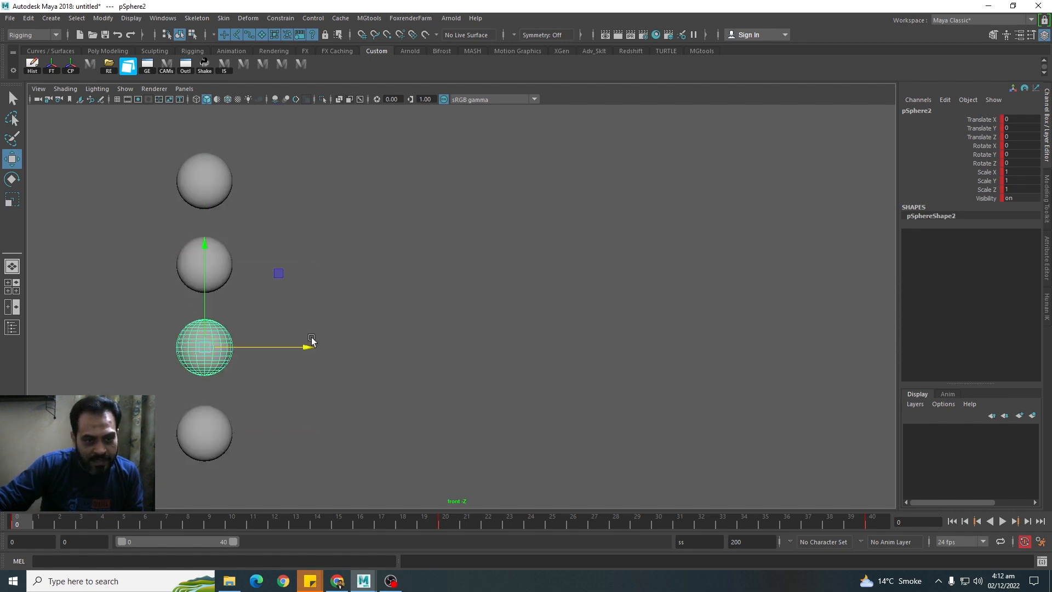
pyautogui.click(345, 289)
pyautogui.click(224, 187)
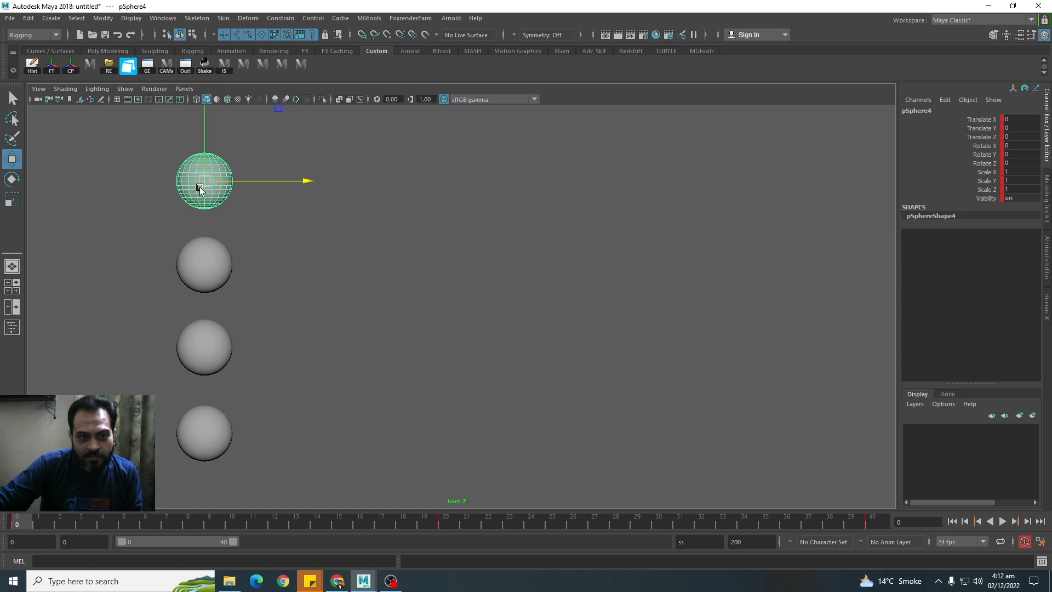
pyautogui.click(213, 270)
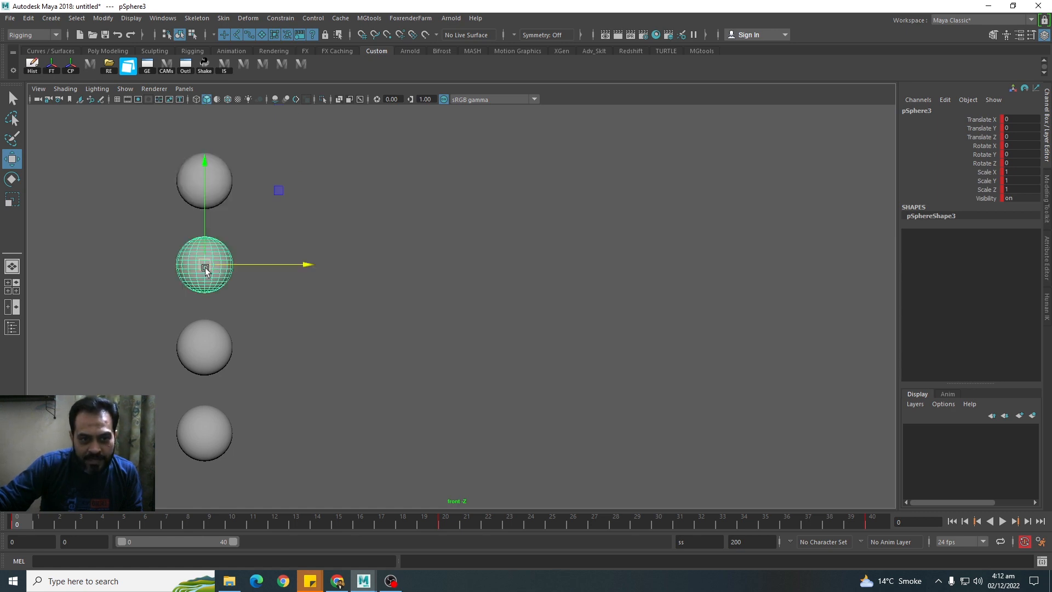
pyautogui.click(207, 351)
pyautogui.click(205, 436)
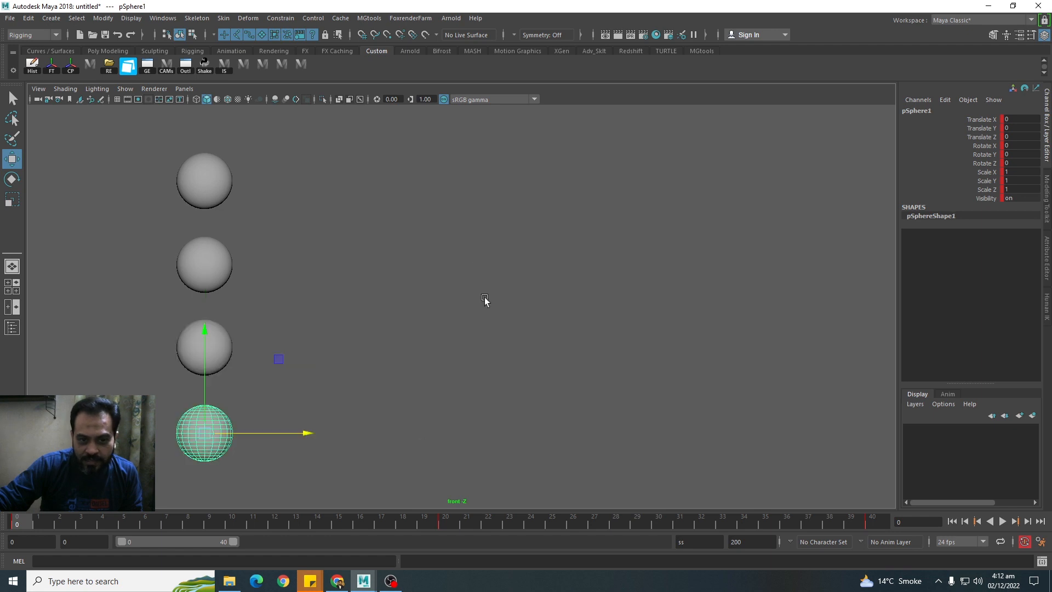
pyautogui.click(302, 142)
pyautogui.moveTo(30, 527)
pyautogui.mouseDown()
pyautogui.moveTo(387, 521)
pyautogui.moveTo(36, 524)
pyautogui.mouseUp()
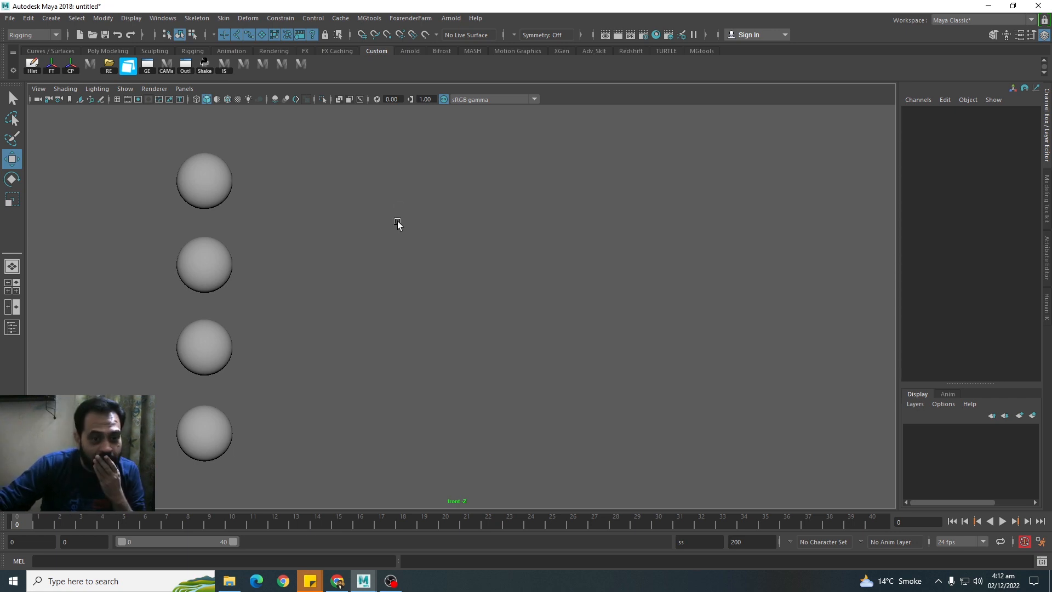
pyautogui.click(220, 172)
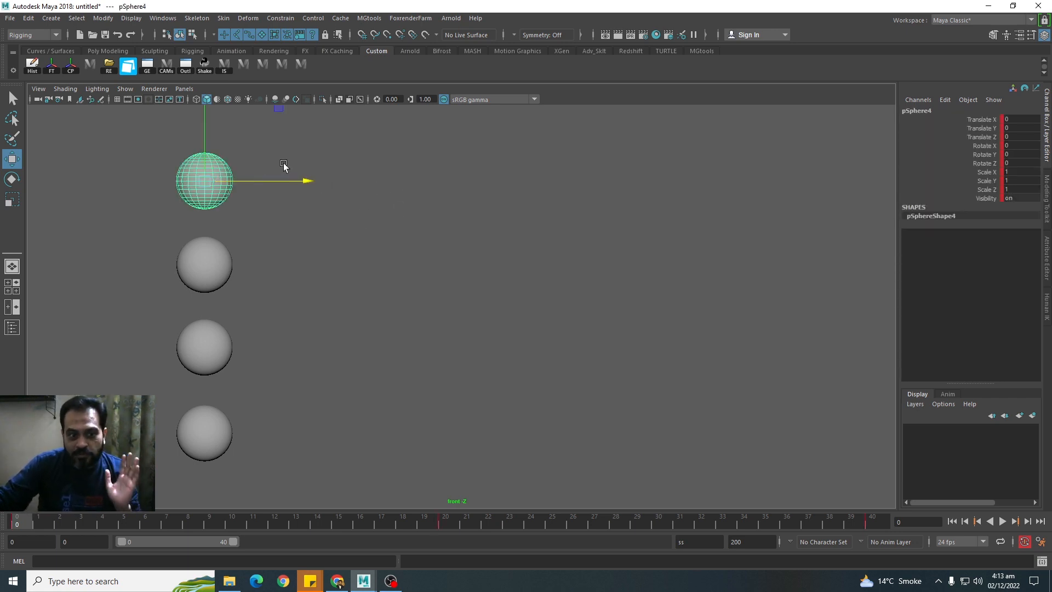
pyautogui.moveTo(35, 520); pyautogui.dragTo(8, 520)
# Extend the playback end to frame 60 and shift the keys of the lower three spheres 2 frames forward, starting at frame 2.
pyautogui.moveTo(340, 253); pyautogui.dragTo(189, 465)
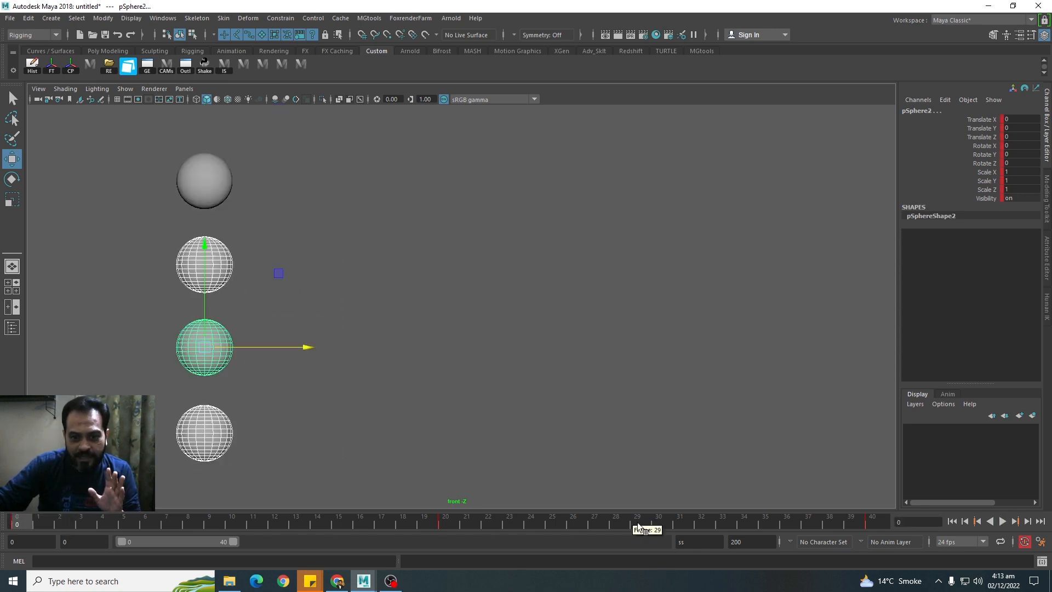
pyautogui.write('60')
pyautogui.press('Return')
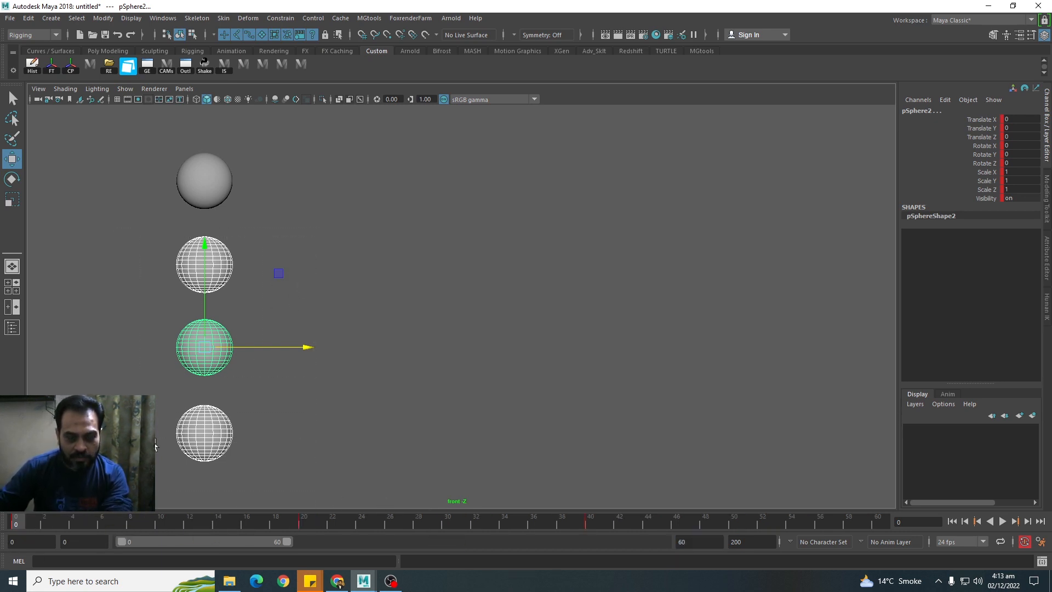
pyautogui.keyDown('shift'); pyautogui.moveTo(16, 528); pyautogui.dragTo(600, 525); pyautogui.keyUp('shift')
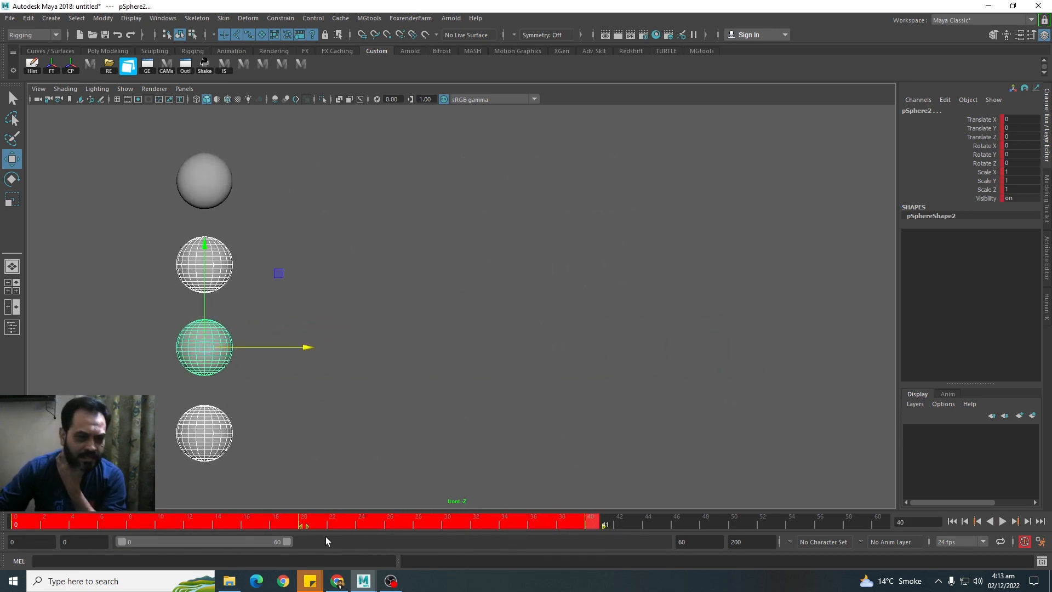
pyautogui.moveTo(311, 529); pyautogui.dragTo(336, 528)
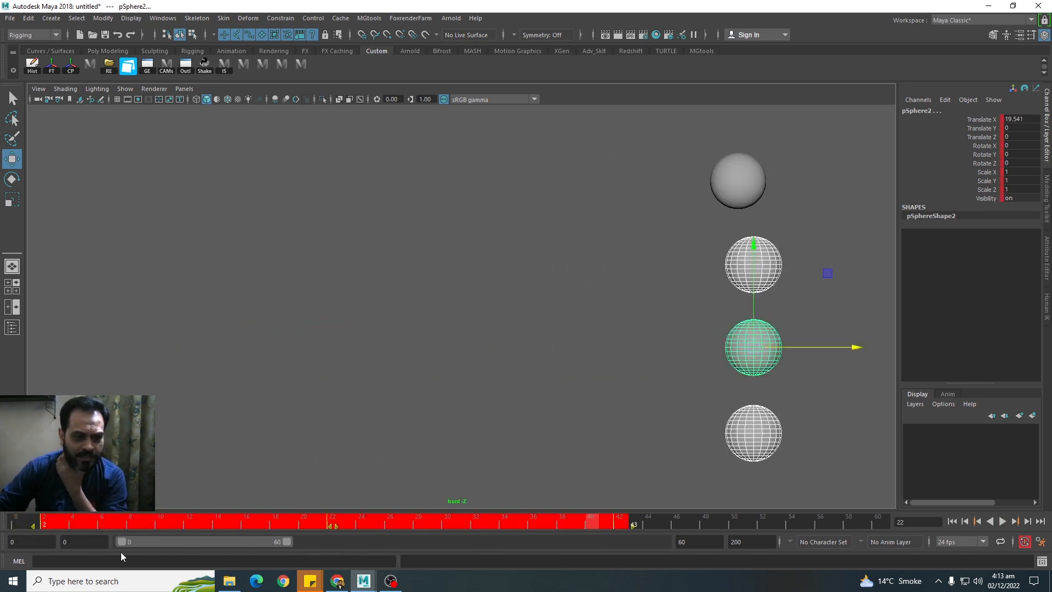
# Scrub between frames 0 and 2 and compare the top sphere's motion and keys with the second sphere's.
pyautogui.click(108, 529)
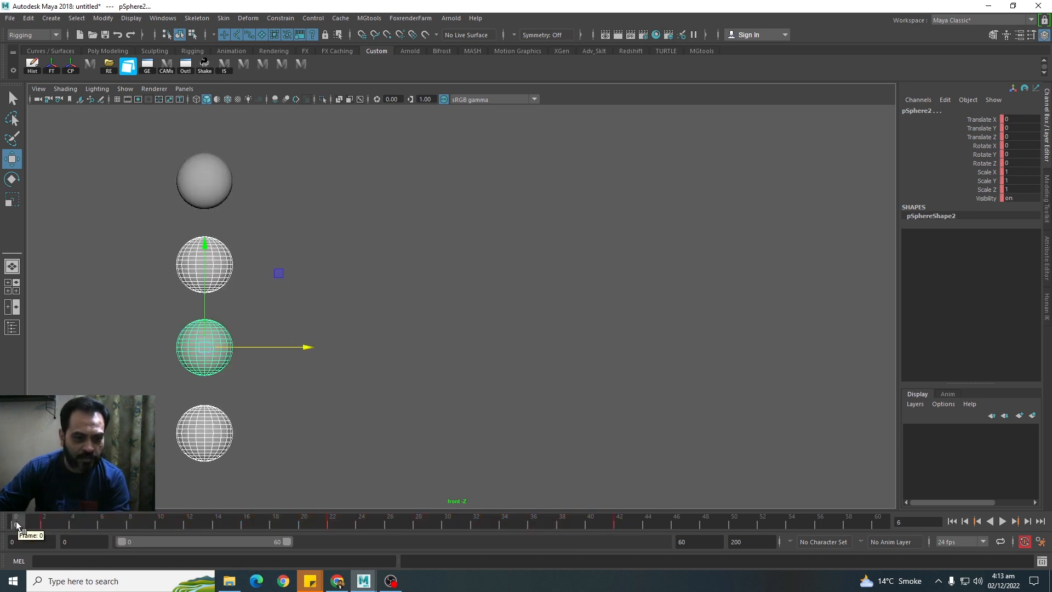
pyautogui.moveTo(18, 526); pyautogui.dragTo(44, 527)
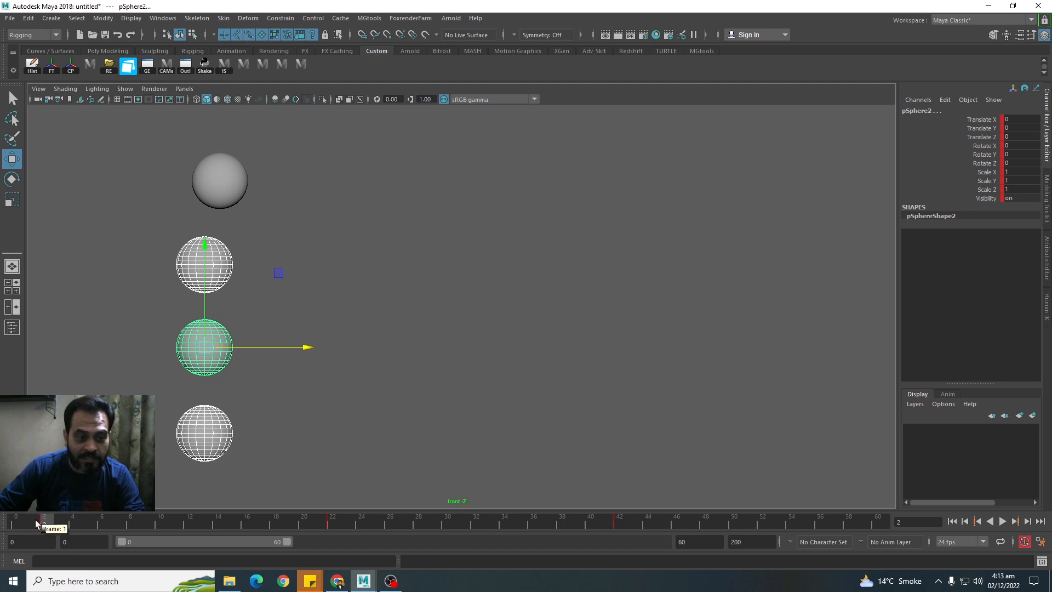
pyautogui.moveTo(36, 524)
pyautogui.mouseDown()
pyautogui.moveTo(10, 529)
pyautogui.moveTo(50, 529)
pyautogui.moveTo(8, 529)
pyautogui.moveTo(62, 530)
pyautogui.moveTo(2, 537)
pyautogui.moveTo(43, 527)
pyautogui.mouseUp()
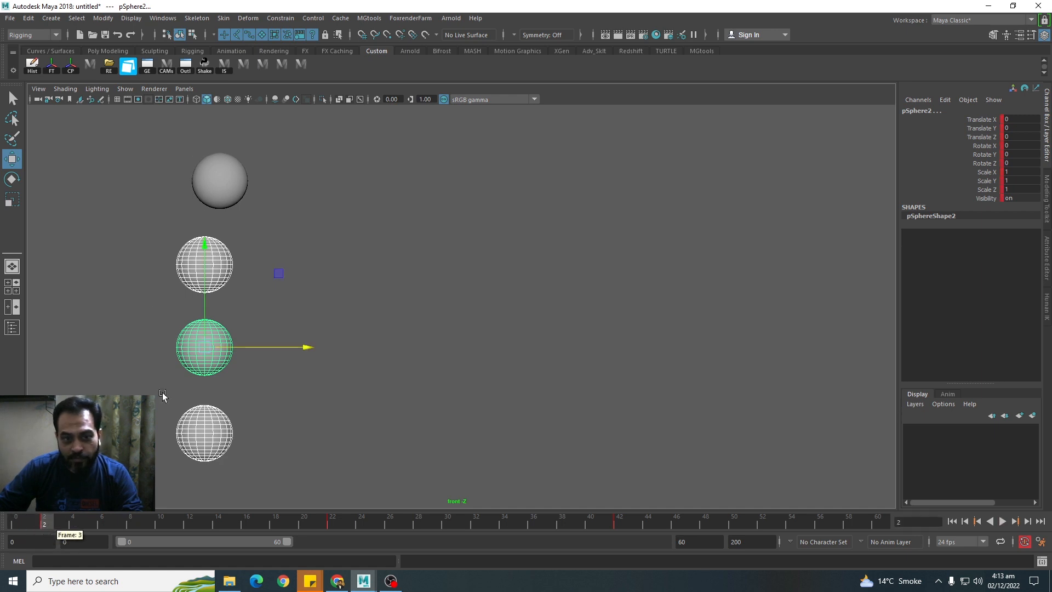
pyautogui.click(225, 174)
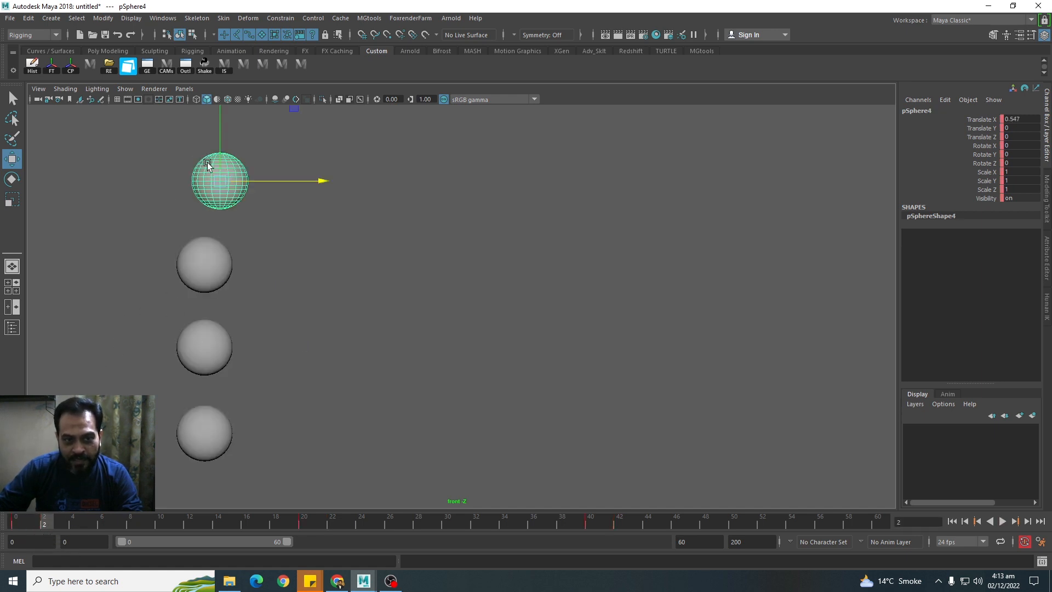
pyautogui.click(194, 269)
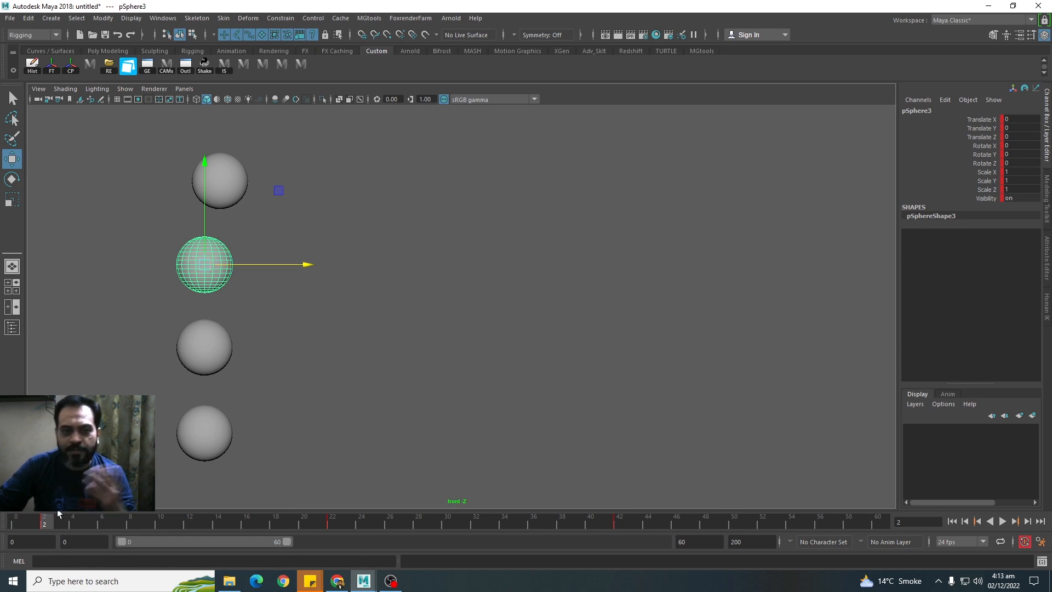
# Play the animation from frame 0 to compare the top sphere's motion with the lower three, then stop playback.
pyautogui.moveTo(41, 524); pyautogui.dragTo(15, 524)
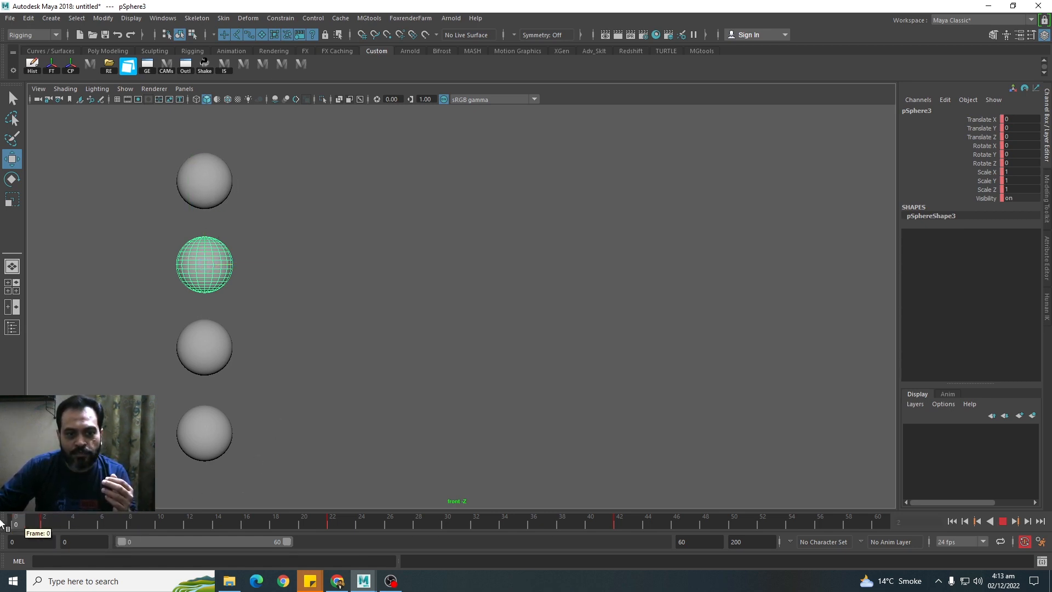
pyautogui.click(1002, 521)
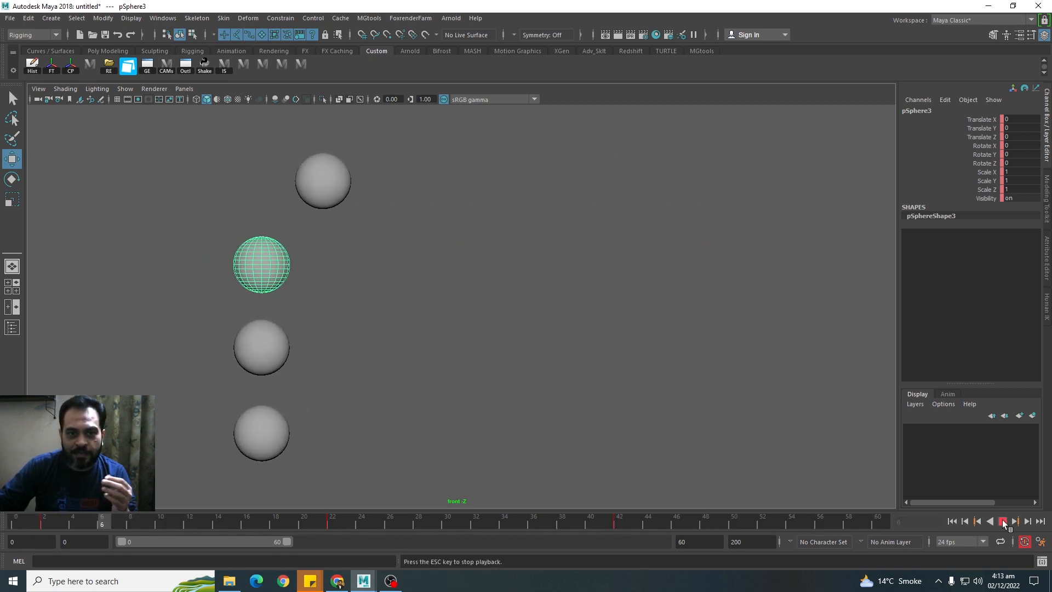
pyautogui.click(1003, 522)
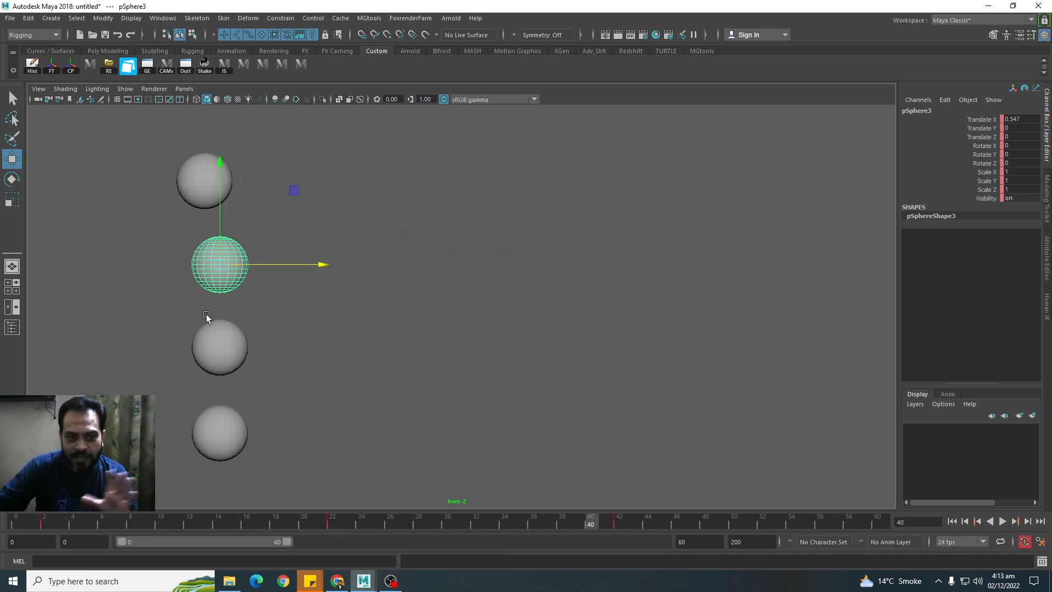
# Go to frame 2 and select the third and second spheres in turn to compare their keys and starting positions.
pyautogui.moveTo(18, 525); pyautogui.dragTo(51, 525)
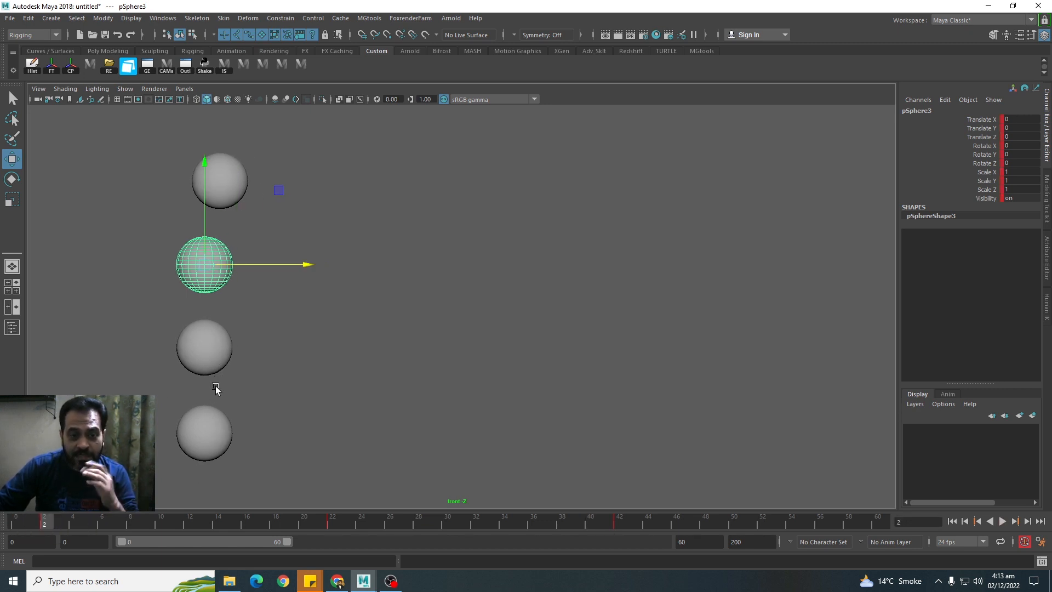
pyautogui.click(234, 336)
pyautogui.click(219, 338)
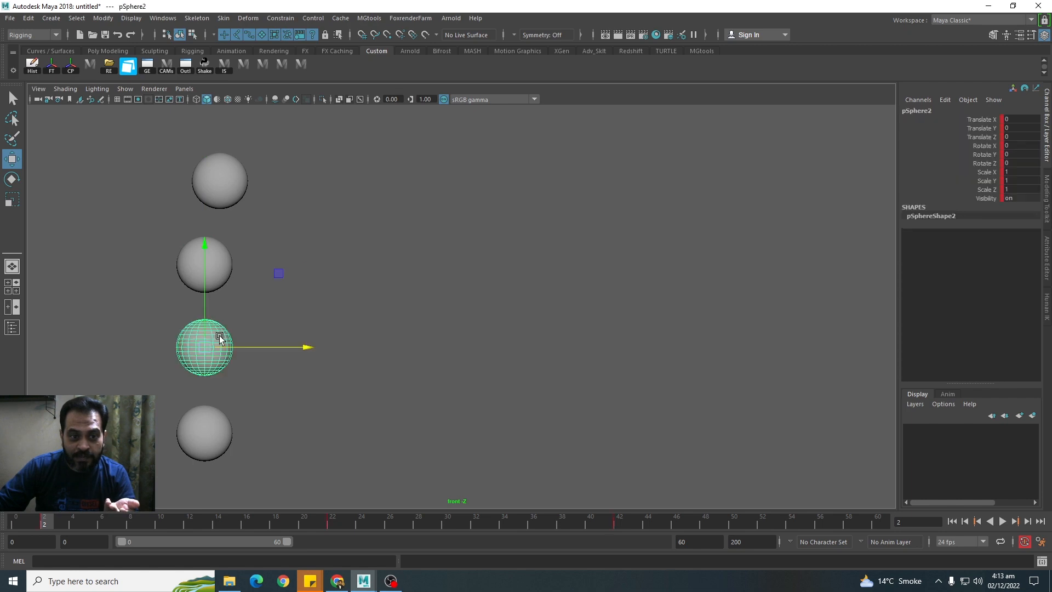
pyautogui.click(185, 273)
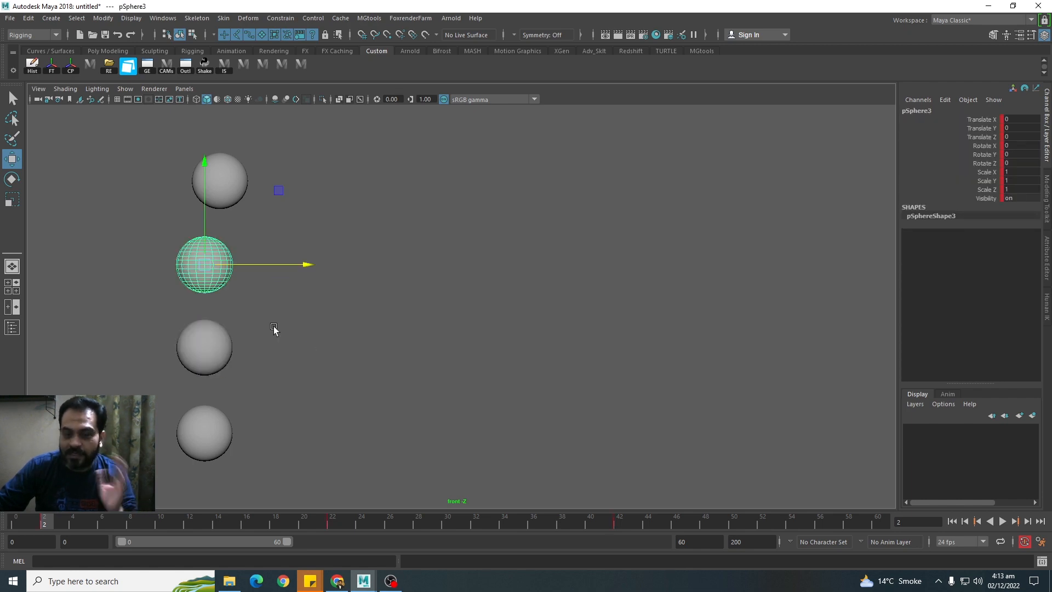
pyautogui.moveTo(49, 527)
pyautogui.mouseDown()
pyautogui.moveTo(58, 525)
pyautogui.moveTo(47, 522)
pyautogui.mouseUp()
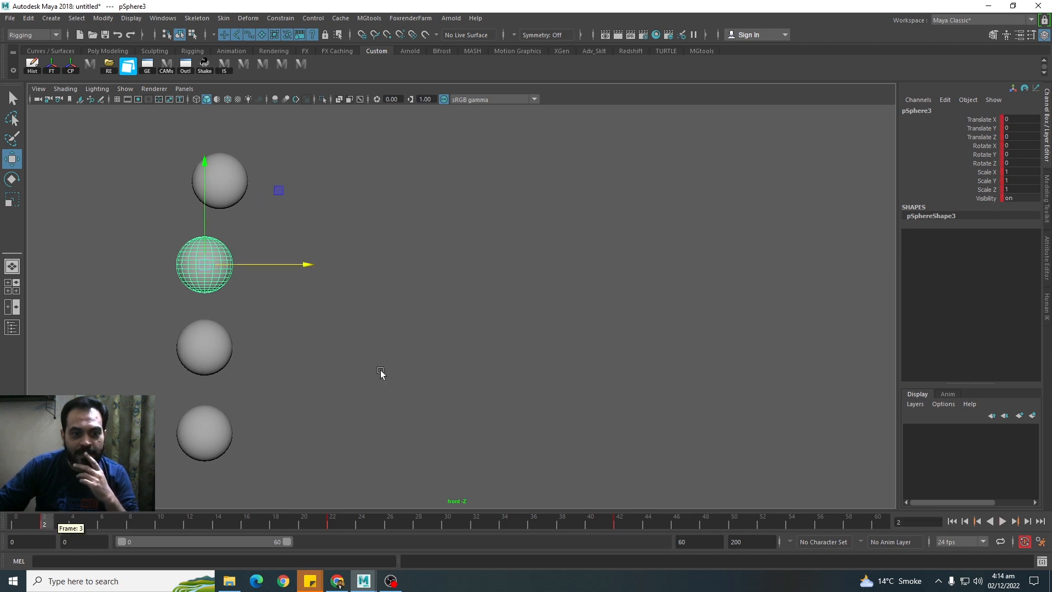
pyautogui.click(285, 316)
pyautogui.click(204, 280)
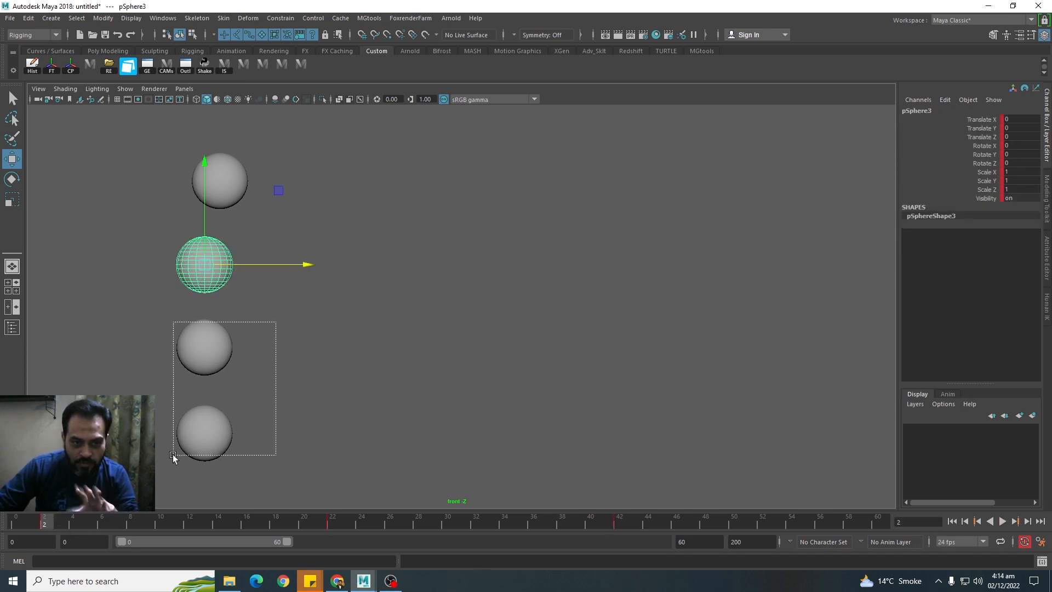
# Select the two lowest spheres and shift all their keys 2 frames forward, starting at frame 4.
pyautogui.moveTo(173, 455); pyautogui.dragTo(168, 449)
pyautogui.keyDown('shift'); pyautogui.moveTo(45, 522); pyautogui.dragTo(618, 526); pyautogui.keyUp('shift')
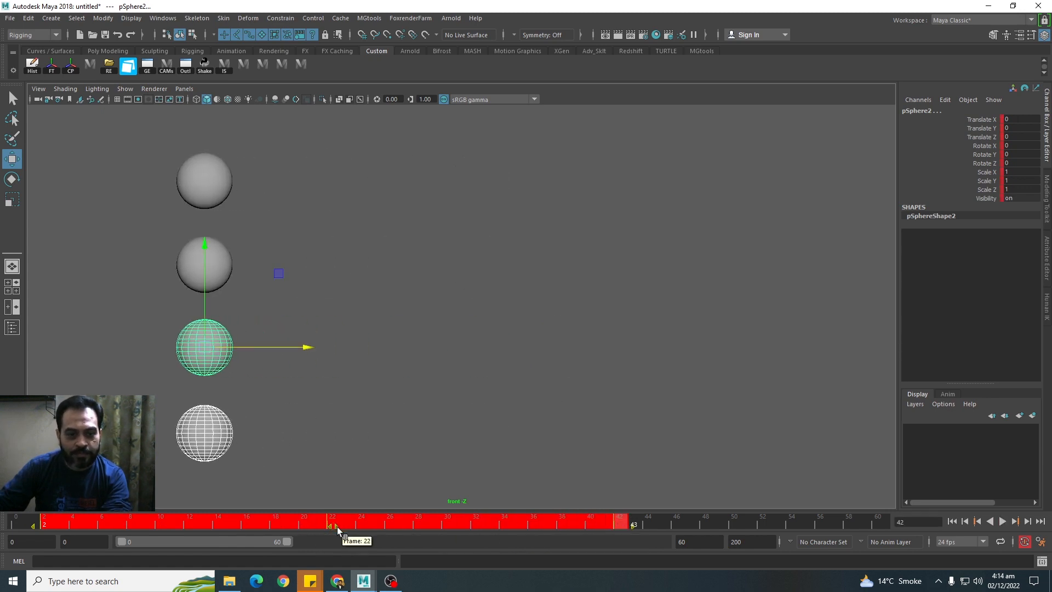
pyautogui.moveTo(337, 529); pyautogui.dragTo(348, 530)
# Return to frame 0 and play the animation to review the delay of the two lowest spheres.
pyautogui.moveTo(176, 528); pyautogui.dragTo(1, 531)
pyautogui.hotkey('alt', 'v')
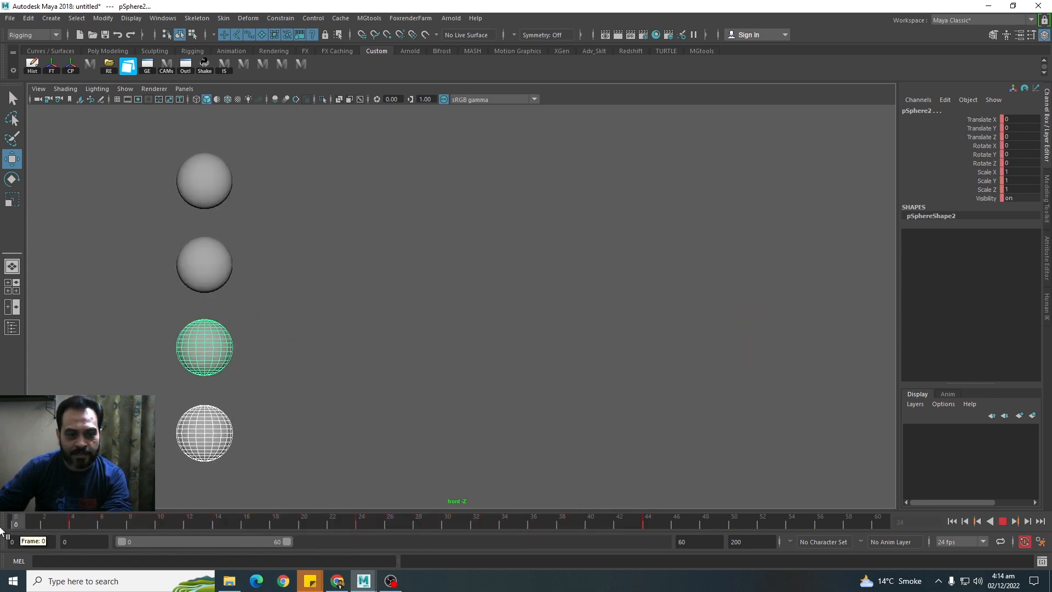
pyautogui.click(15, 524)
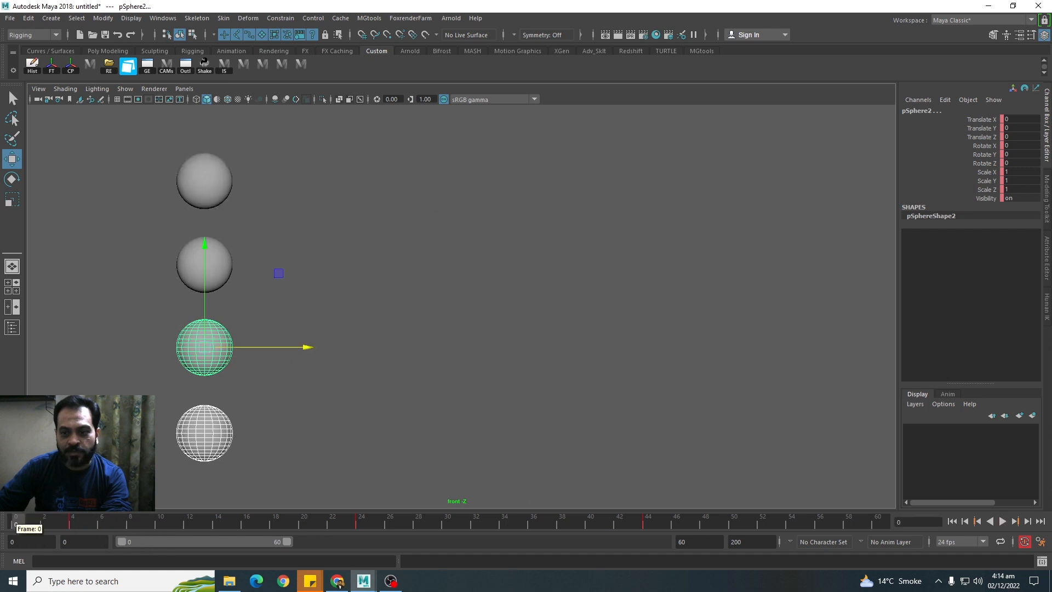
pyautogui.click(1006, 521)
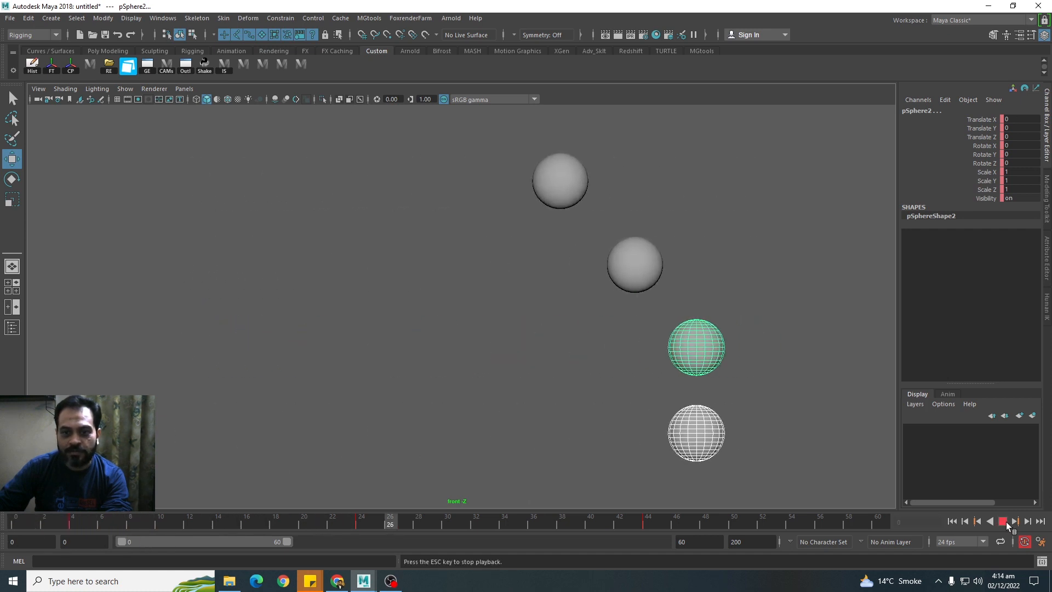
pyautogui.click(1006, 521)
# Go to frame 4 and select the lowest spheres individually to examine when their keys start.
pyautogui.click(78, 521)
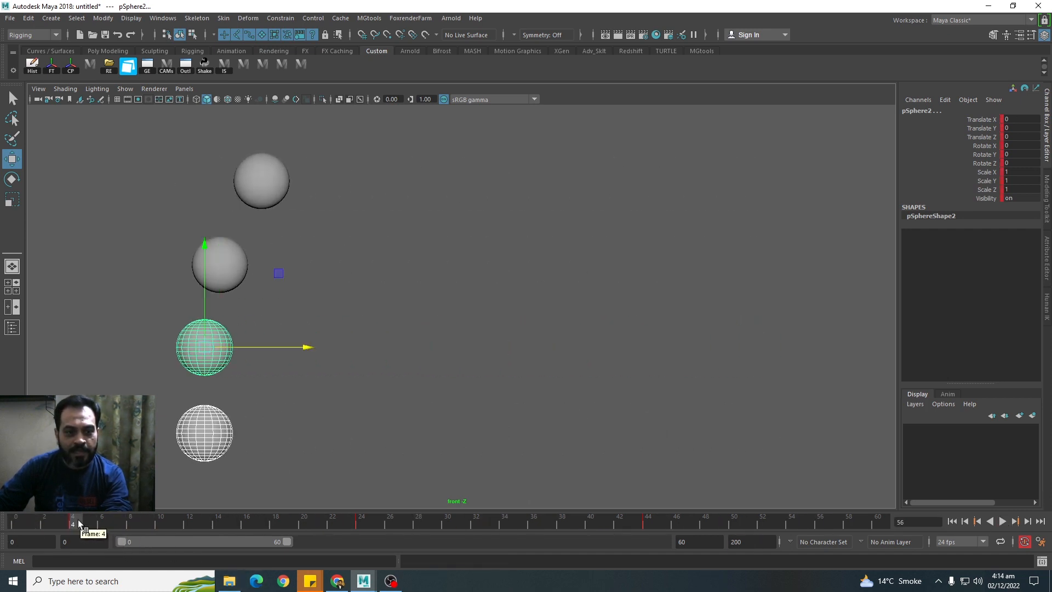
pyautogui.hotkey('alt', 'v')
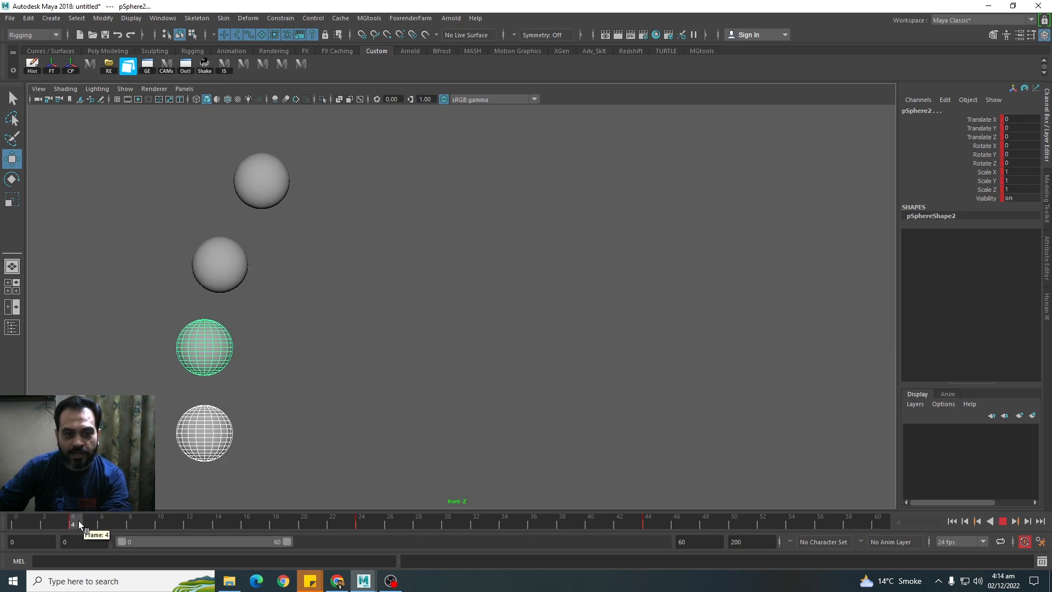
pyautogui.click(266, 463)
pyautogui.click(219, 447)
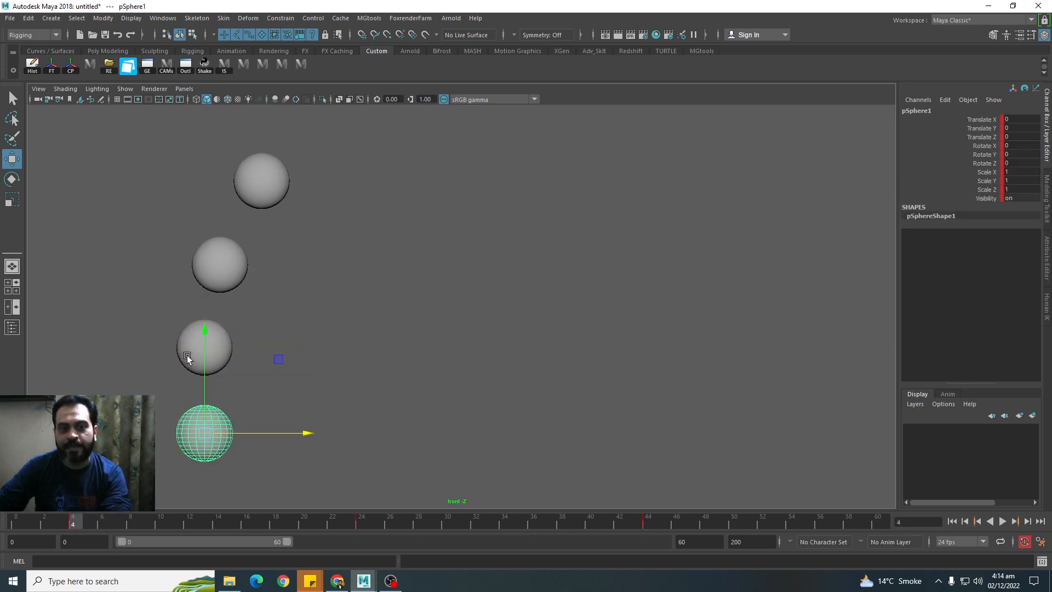
pyautogui.click(212, 432)
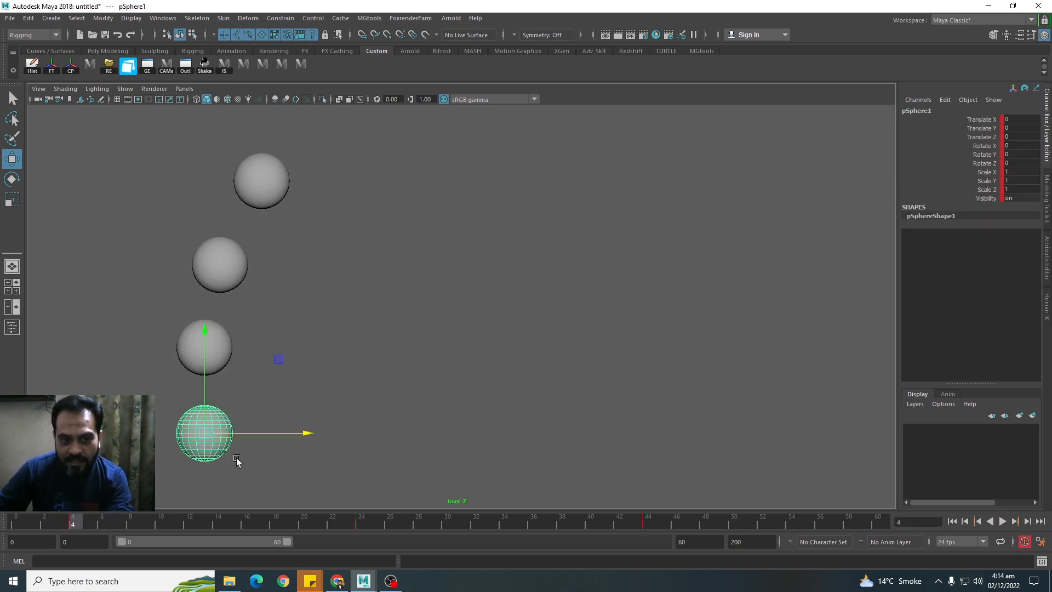
pyautogui.hotkey('alt', 'v')
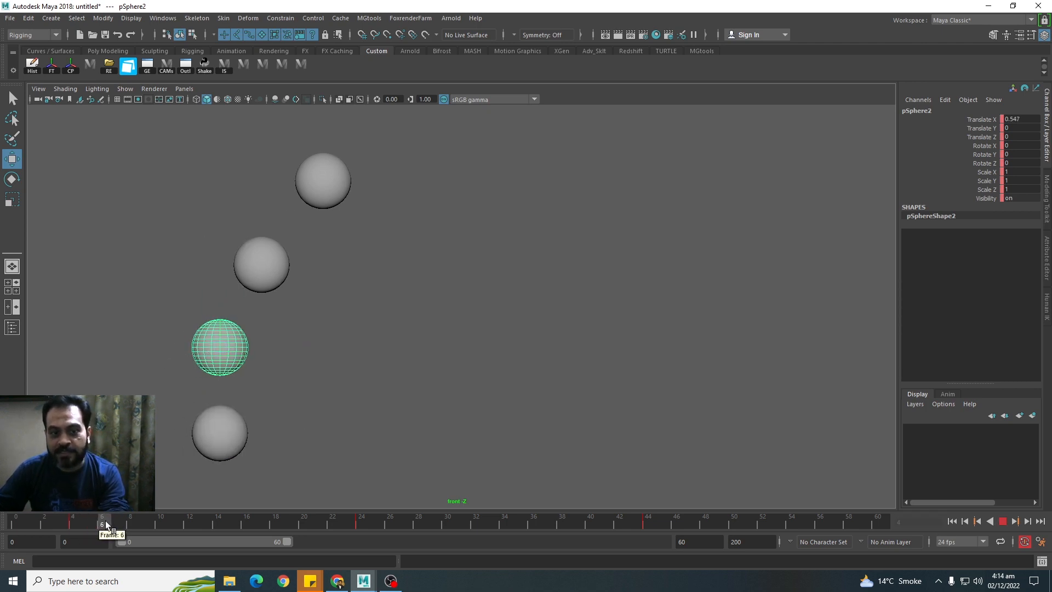
# Select the bottom sphere and shift all its keys 2 frames forward, starting at frame 6.
pyautogui.moveTo(103, 521); pyautogui.dragTo(652, 528)
pyautogui.click(216, 422)
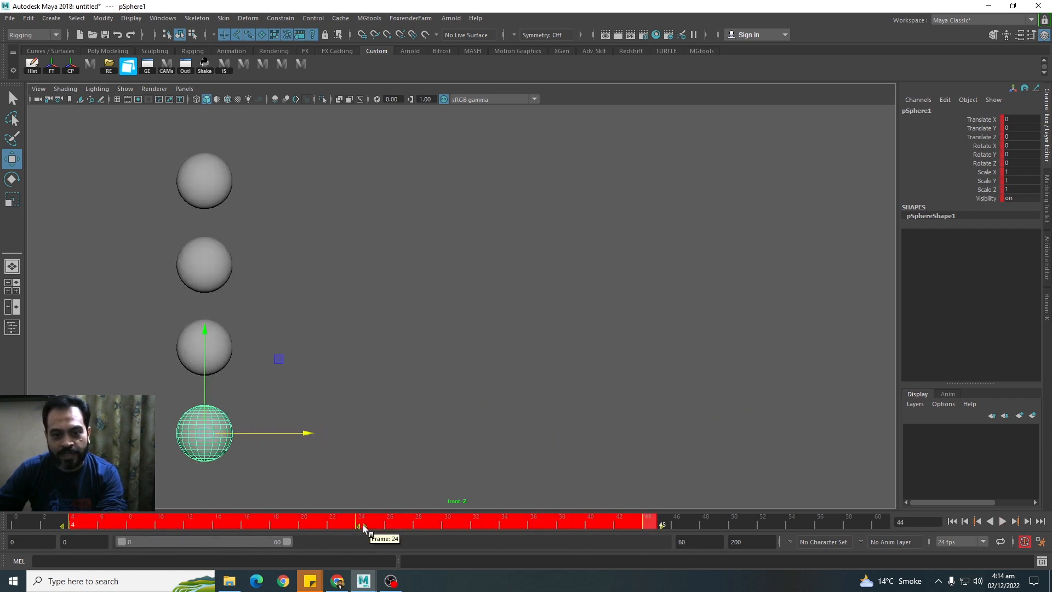
pyautogui.moveTo(363, 527); pyautogui.dragTo(388, 529)
# Play the staggered animation of all four spheres from frame 0 and check where the bottom sphere's last key falls.
pyautogui.moveTo(287, 530); pyautogui.dragTo(0, 520)
pyautogui.click(1002, 525)
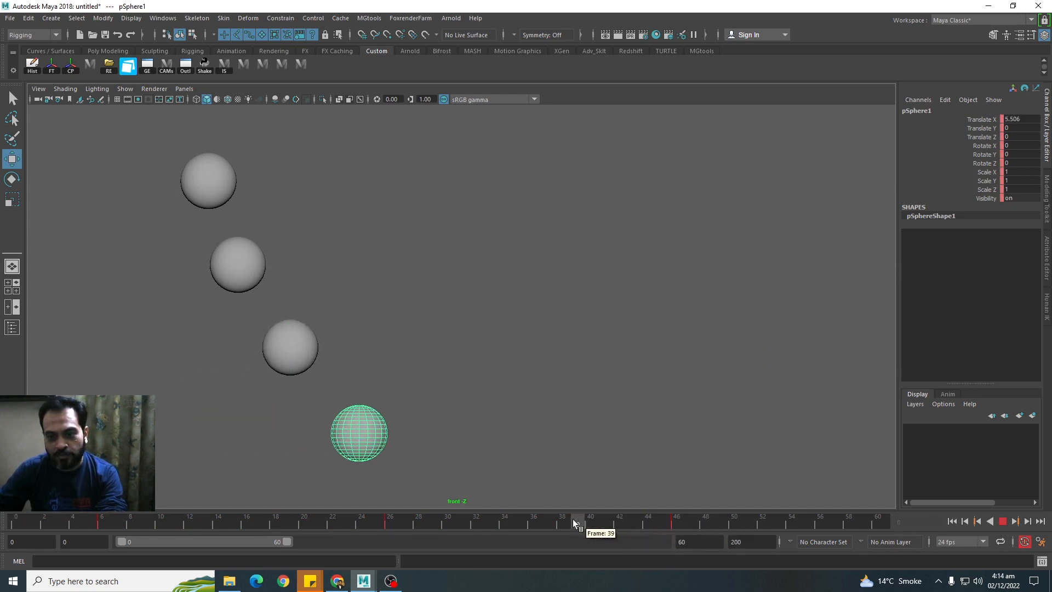
pyautogui.click(679, 531)
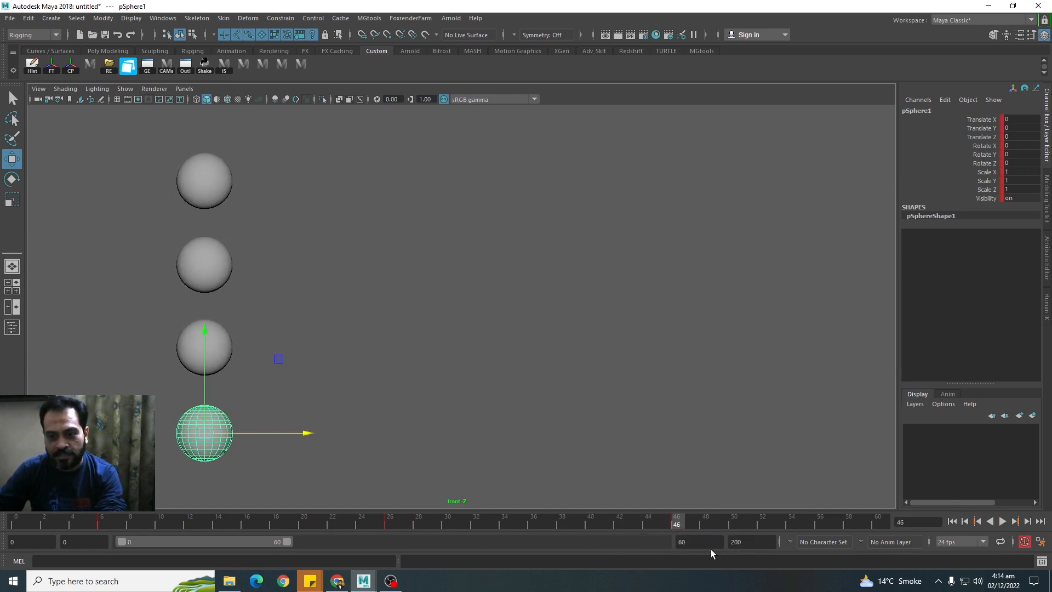
# Set the playback end to frame 46.
pyautogui.moveTo(706, 545); pyautogui.dragTo(609, 547)
pyautogui.write('46')
pyautogui.press('Return')
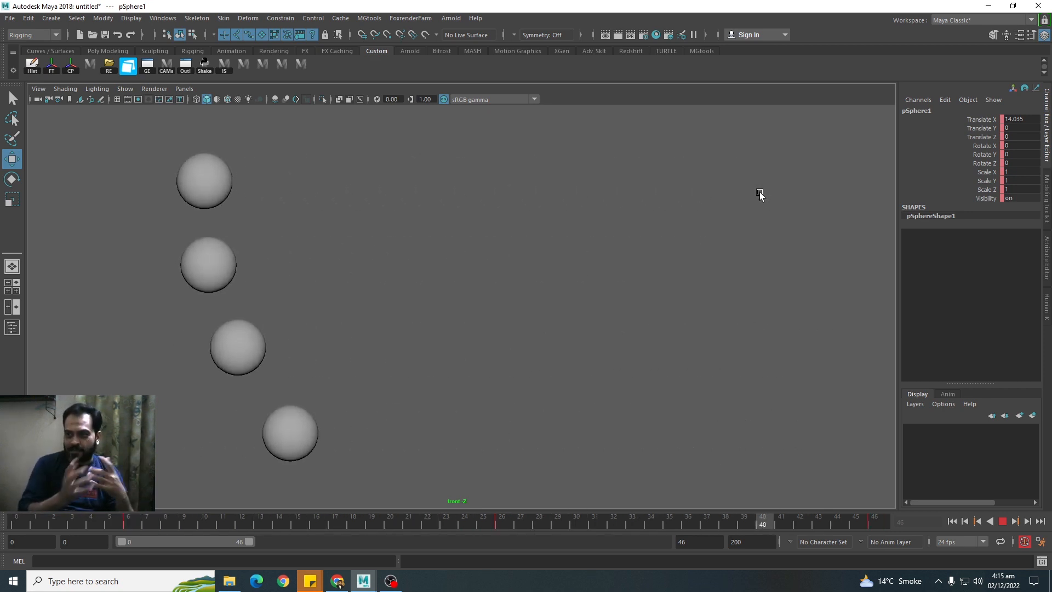
# Deselect the spheres and play the shortened overlapping animation to review it, then stop playback.
pyautogui.click(1003, 521)
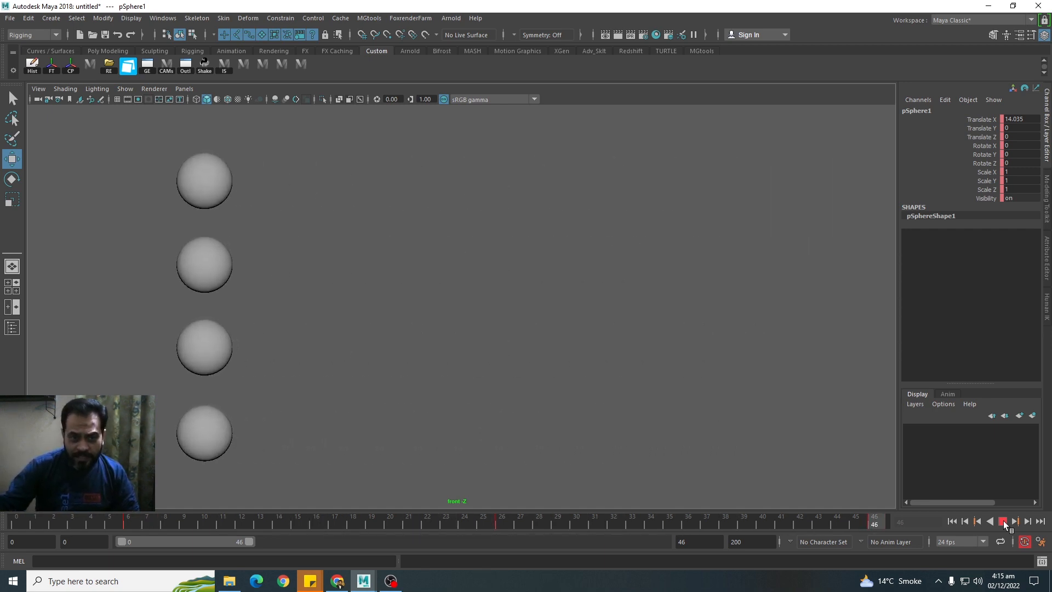
pyautogui.click(585, 408)
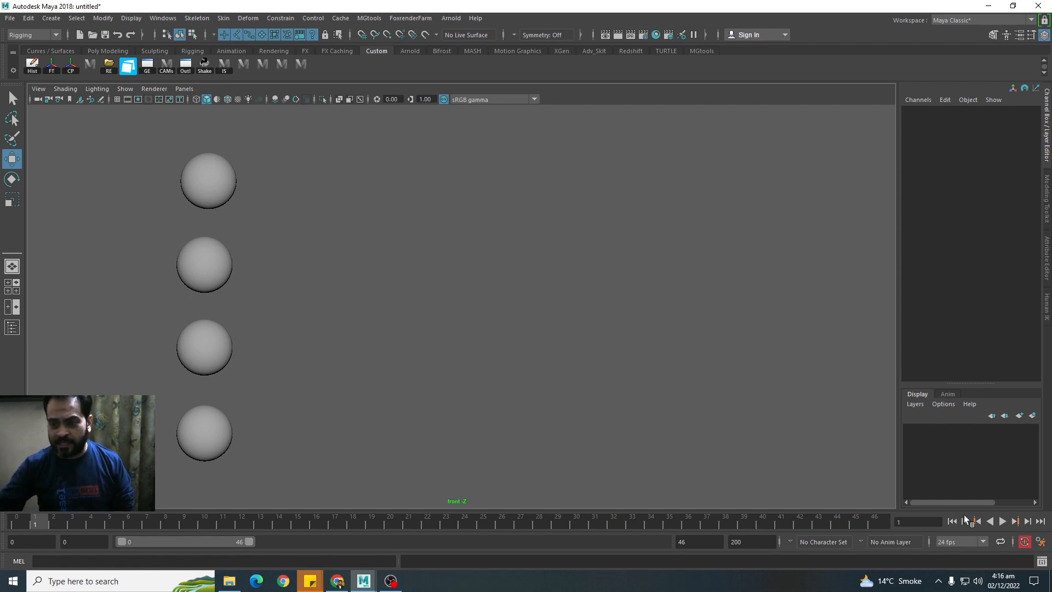
pyautogui.click(1003, 522)
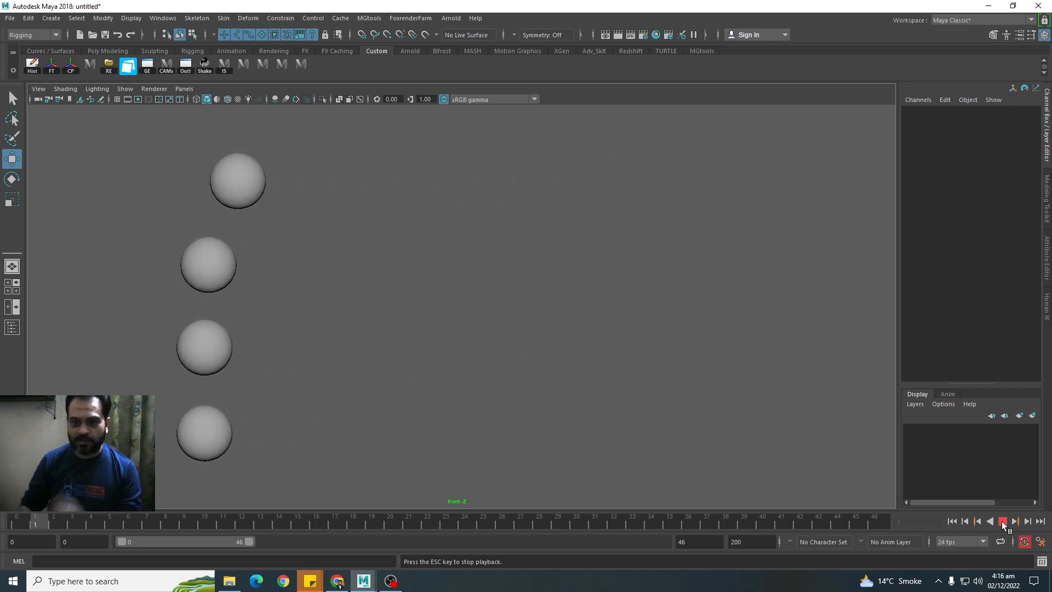
pyautogui.click(1003, 522)
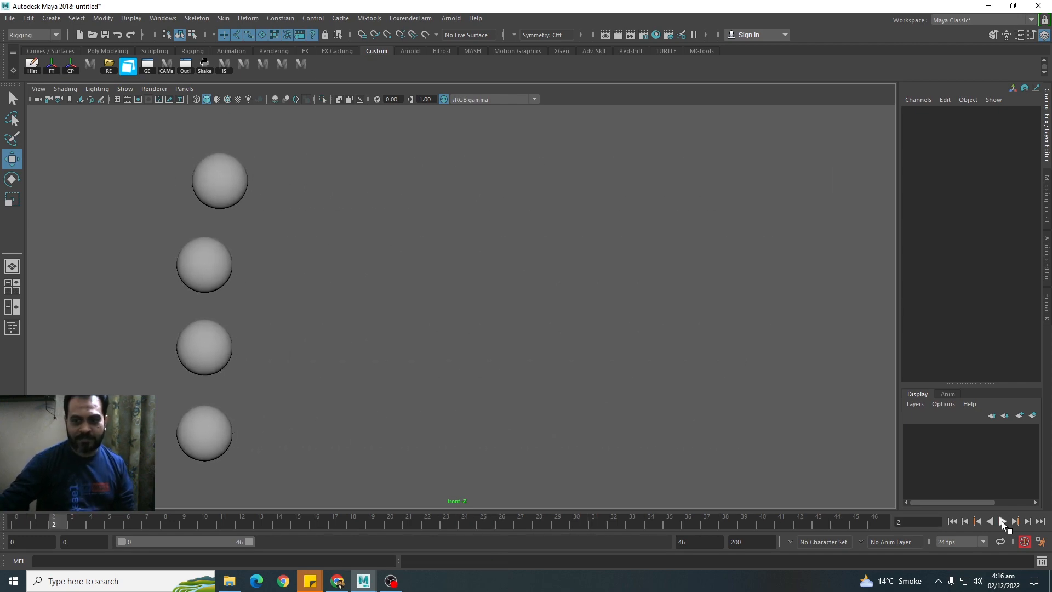